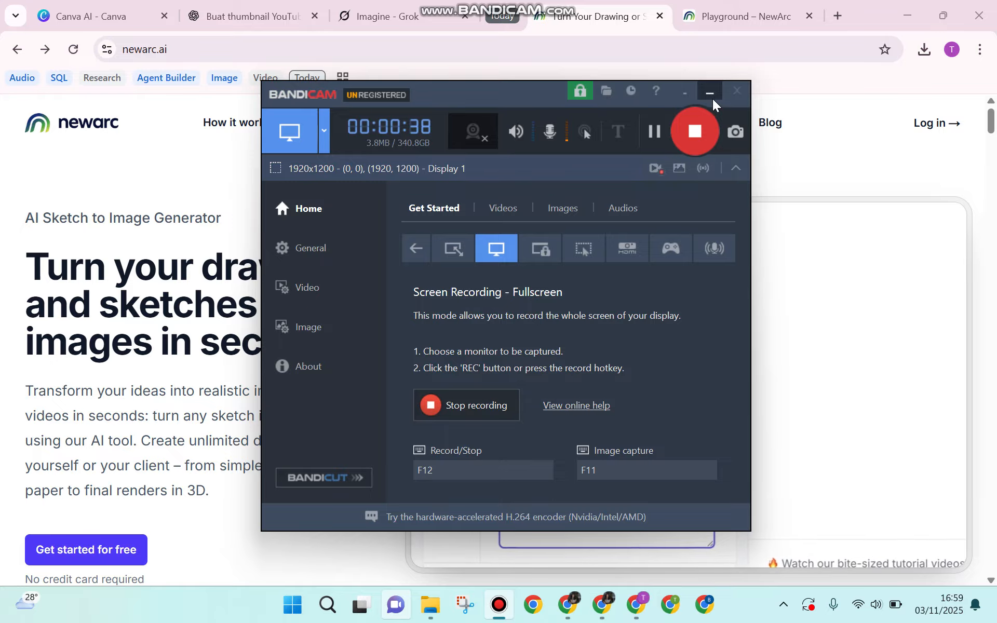
Step: Log in to the NewArc site to reach the account's home page
click(710, 94)
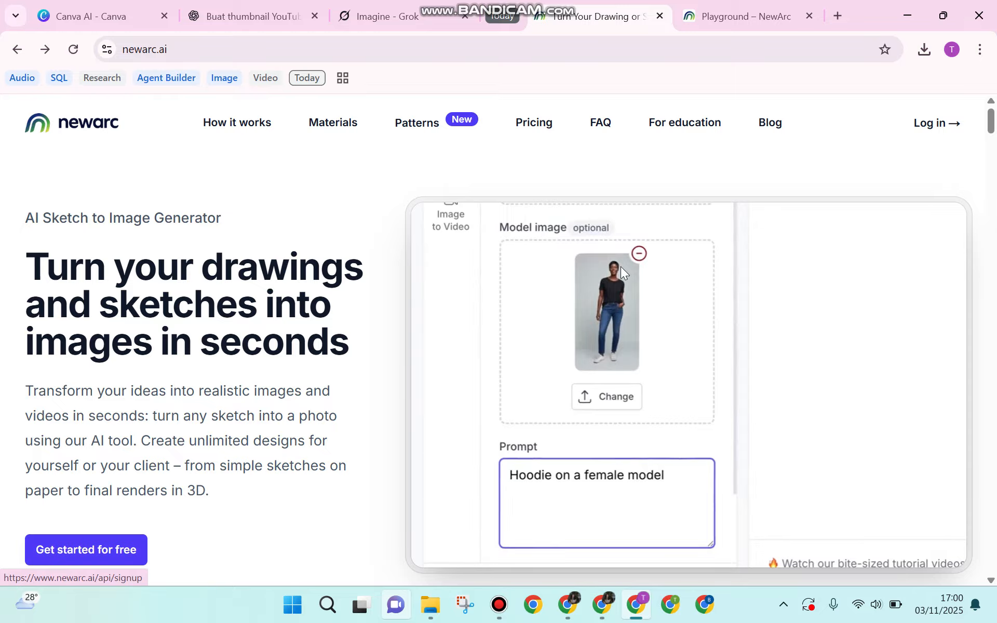
click(939, 123)
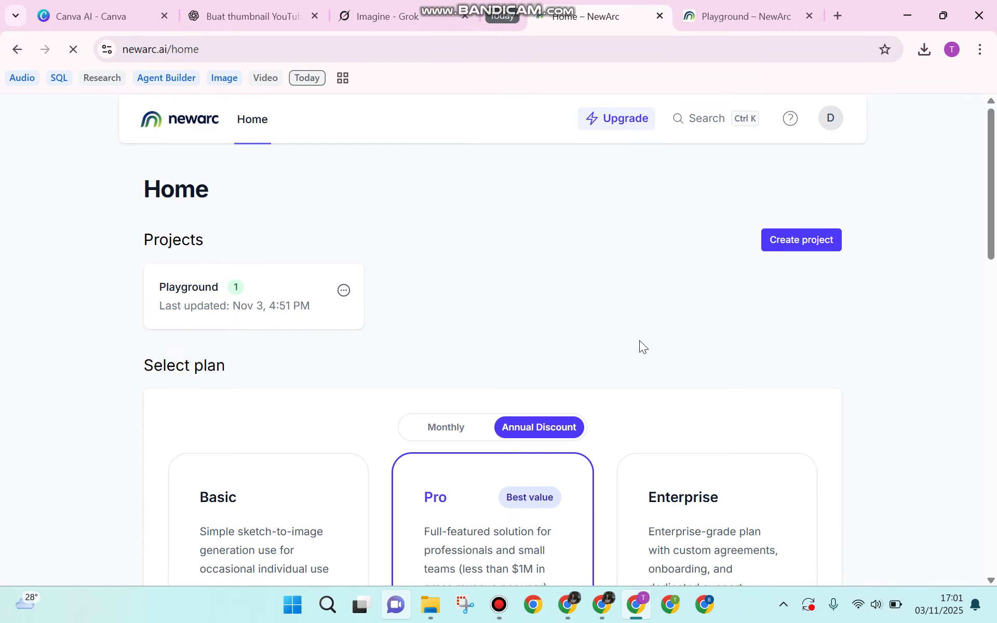
Step: Compare the monthly and annual pricing of the subscription plans on the home page
scroll(830, 363, down, 4)
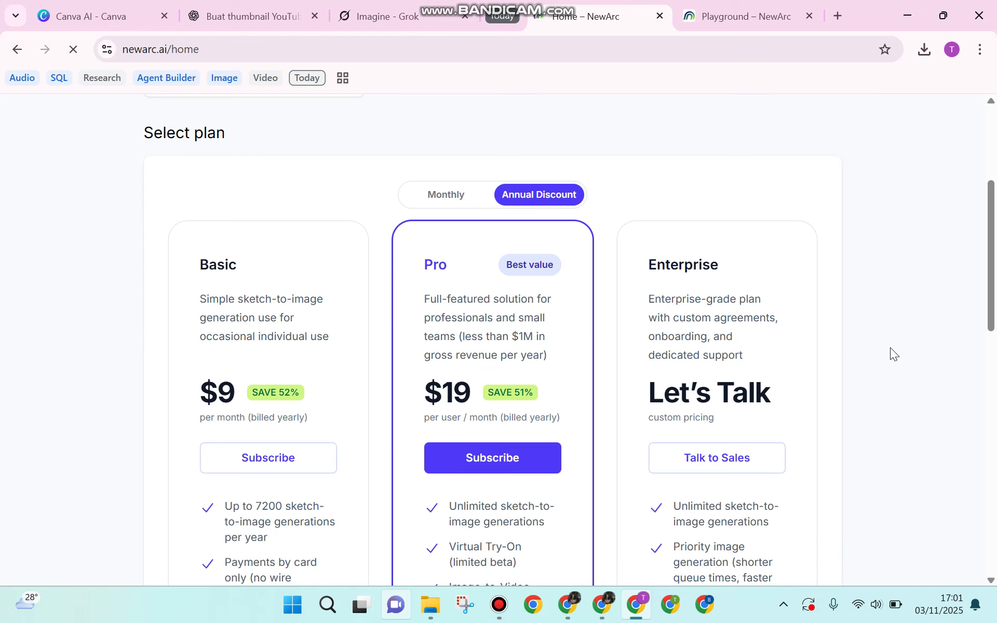
click(456, 201)
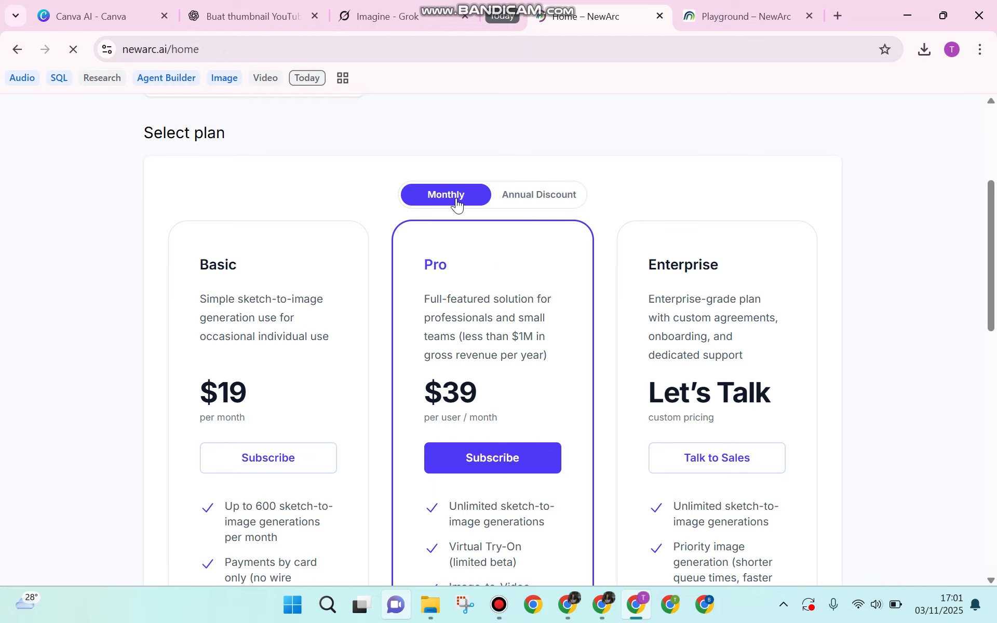
click(534, 202)
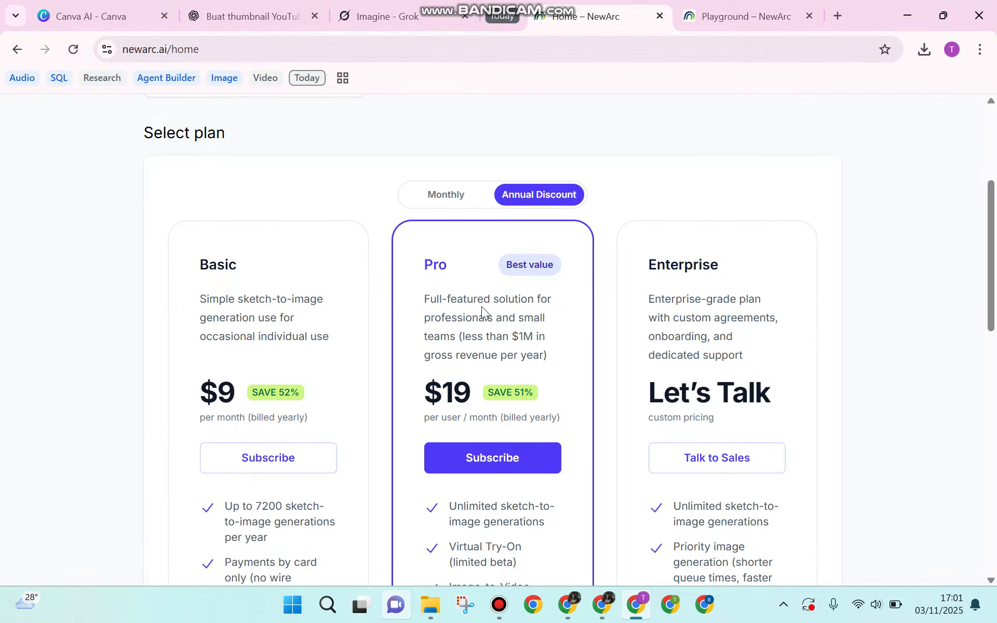
scroll(518, 319, up, 5)
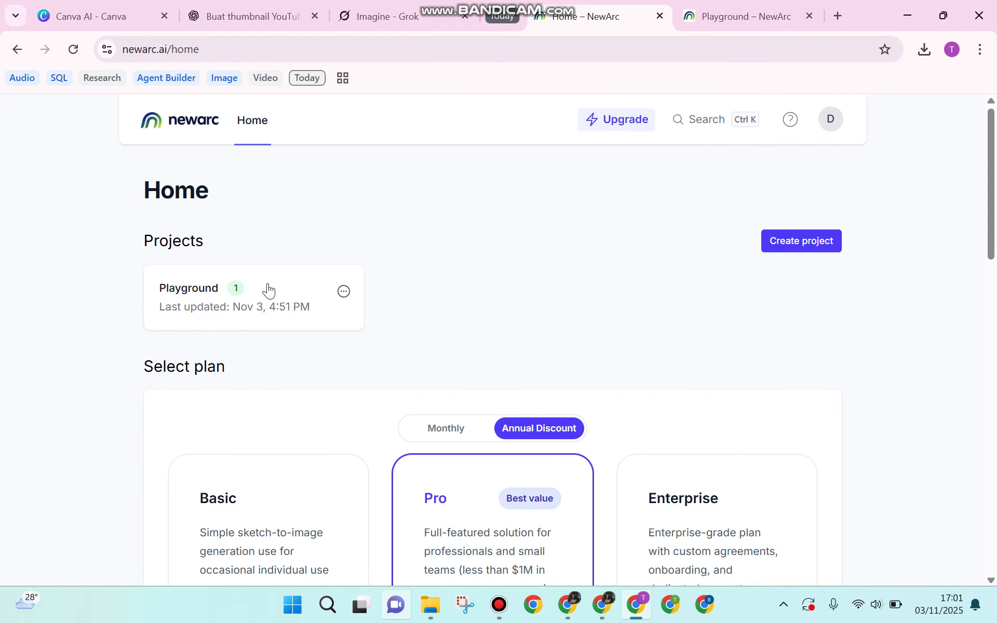
Step: Create a new project named "my project"
click(830, 244)
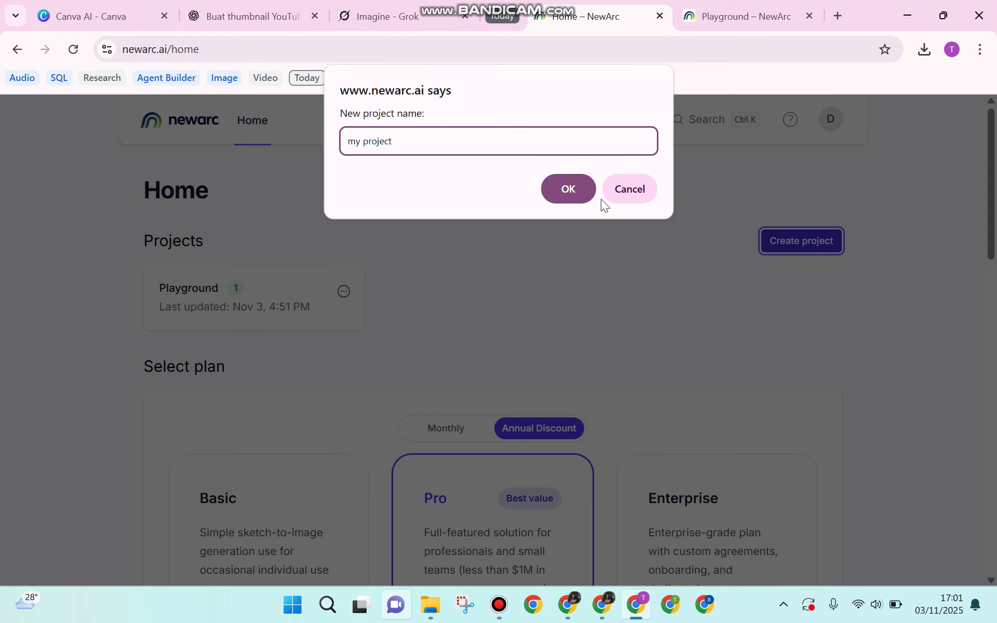
click(584, 189)
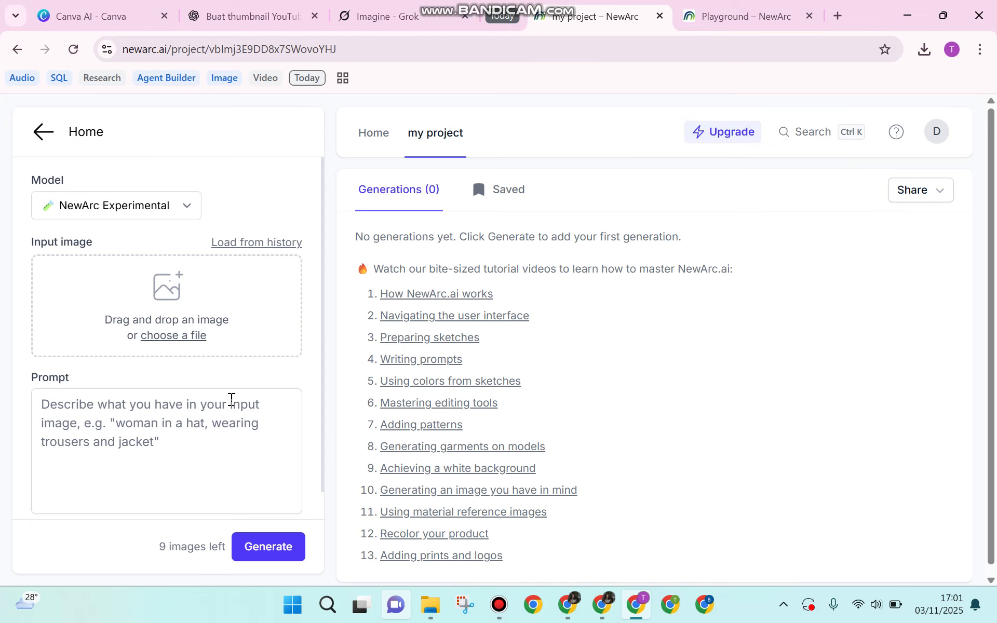
Step: Switch the generation model to NewArc V3 and look through its input, prompt and image-count options
click(140, 208)
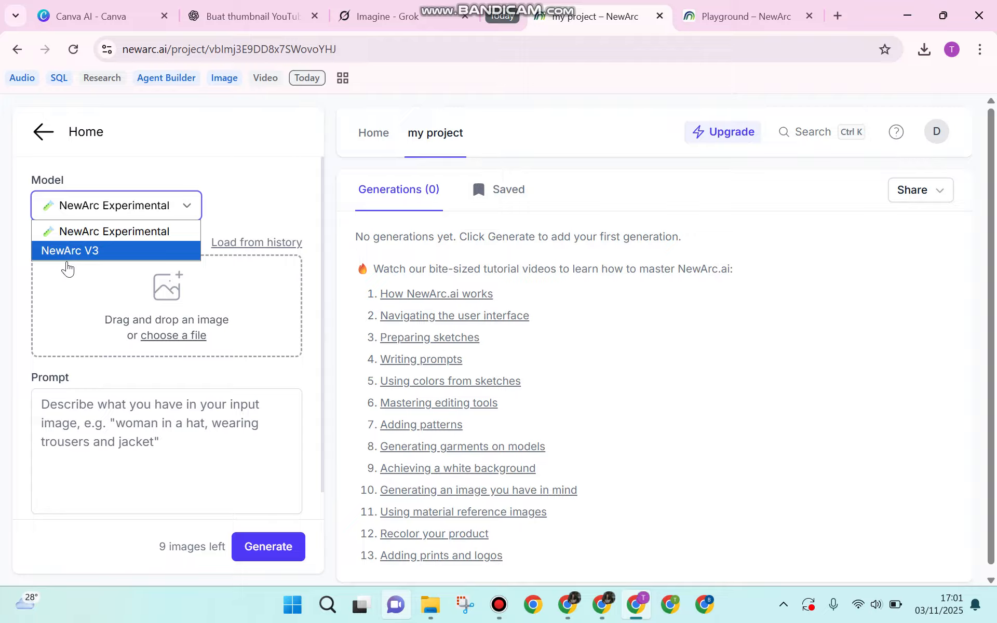
click(231, 165)
click(176, 210)
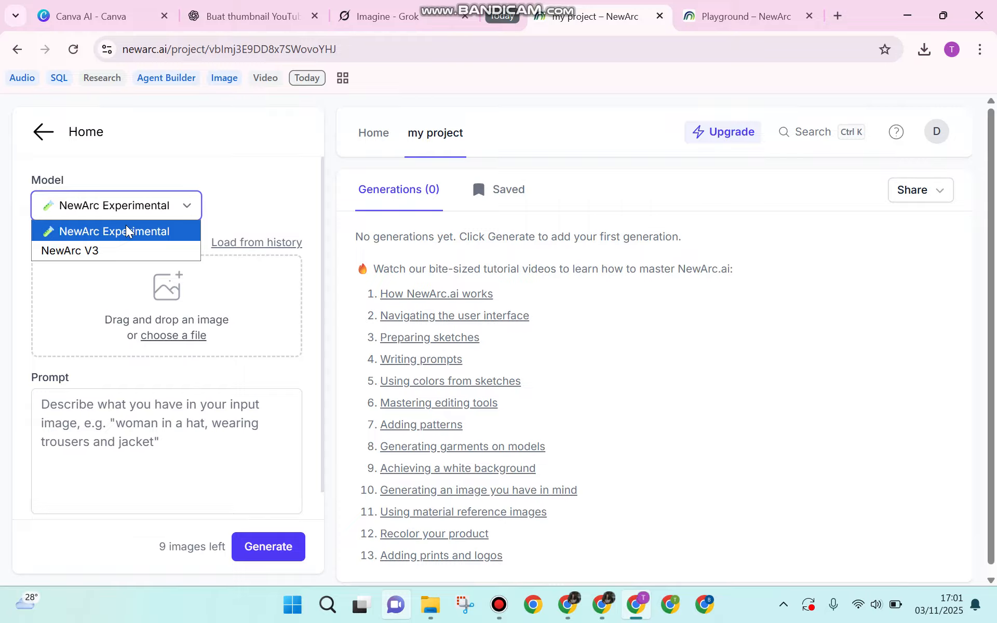
click(102, 251)
scroll(155, 347, down, 3)
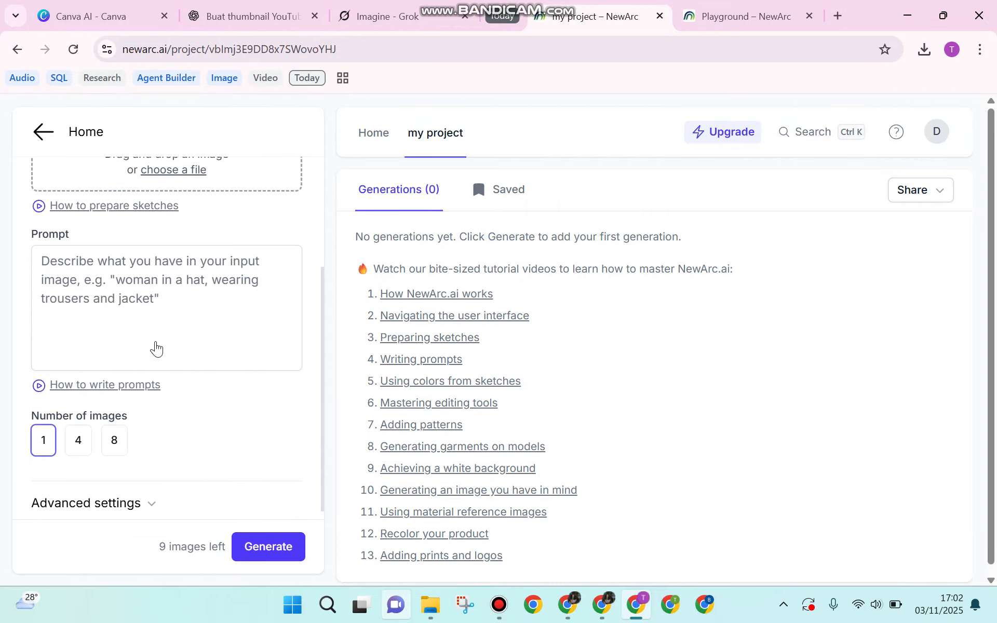
scroll(154, 350, up, 2)
scroll(159, 347, down, 2)
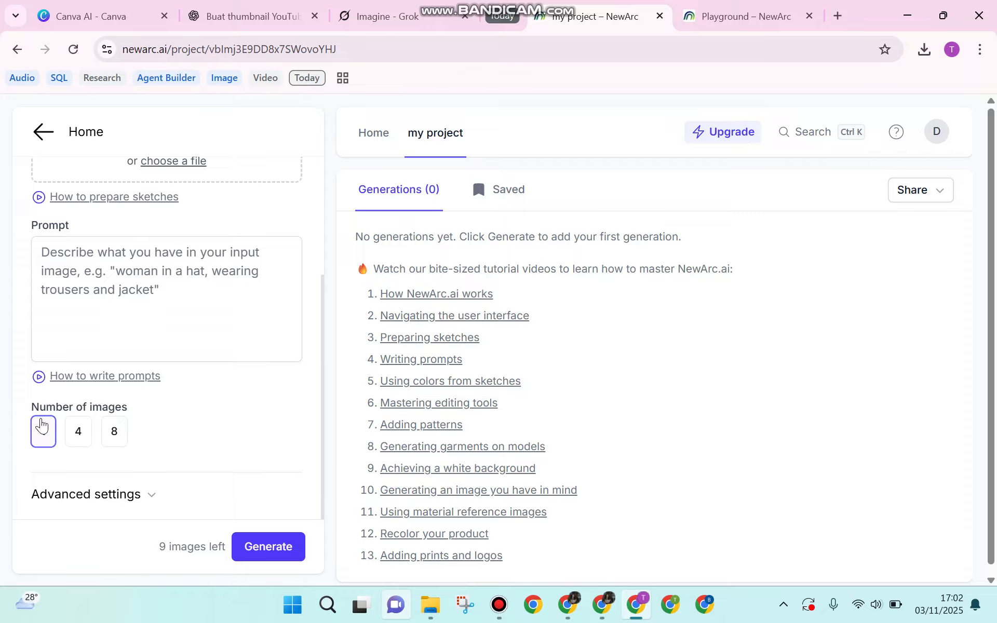
scroll(111, 239, up, 3)
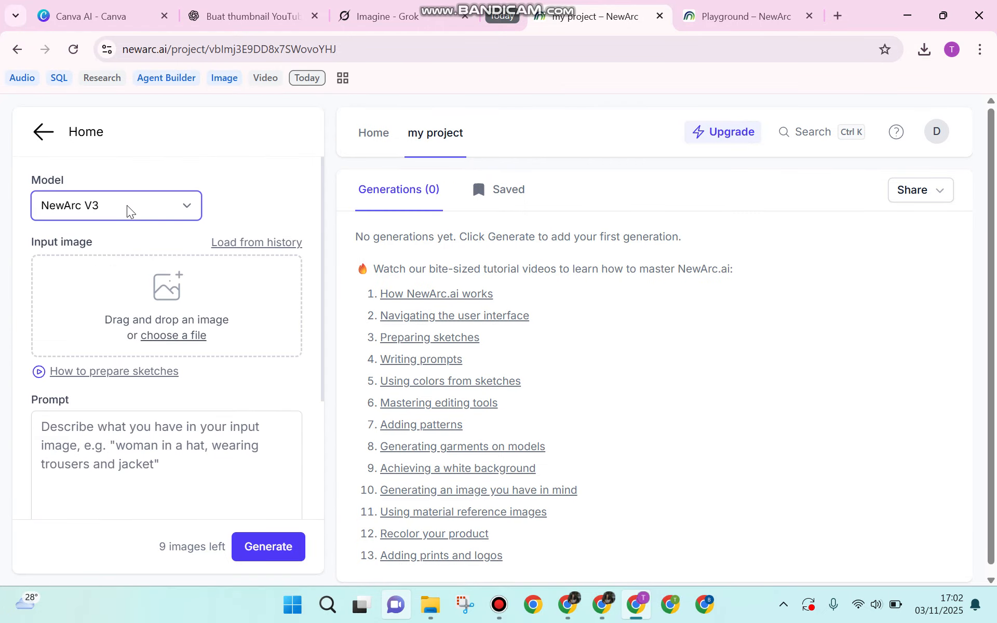
Step: Set the model to NewArc Experimental, upload the "dress 1" sketch as the input image and look at the suggested prompt
click(128, 210)
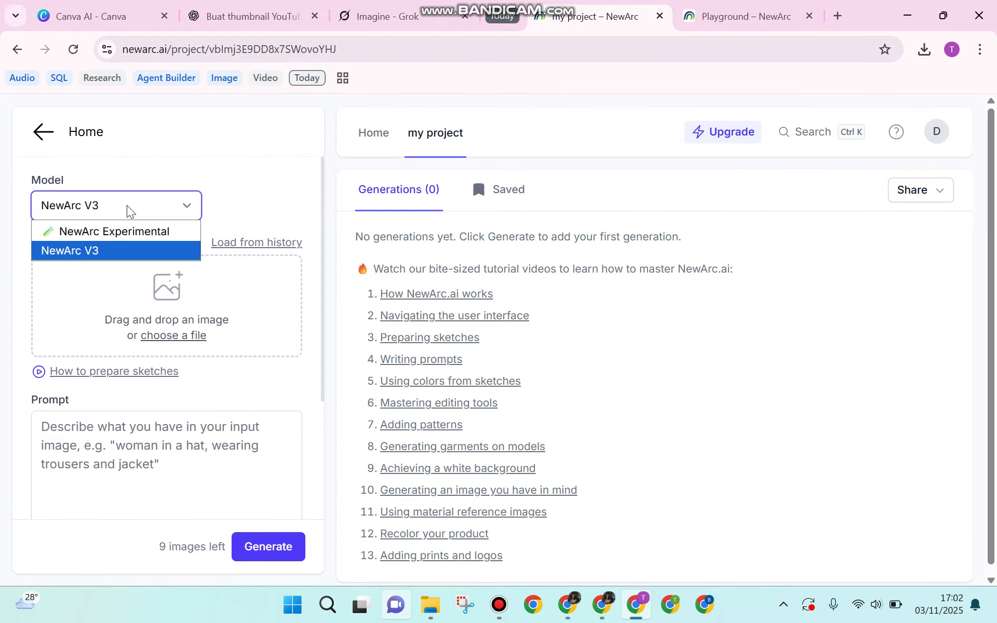
click(112, 231)
scroll(130, 360, down, 1)
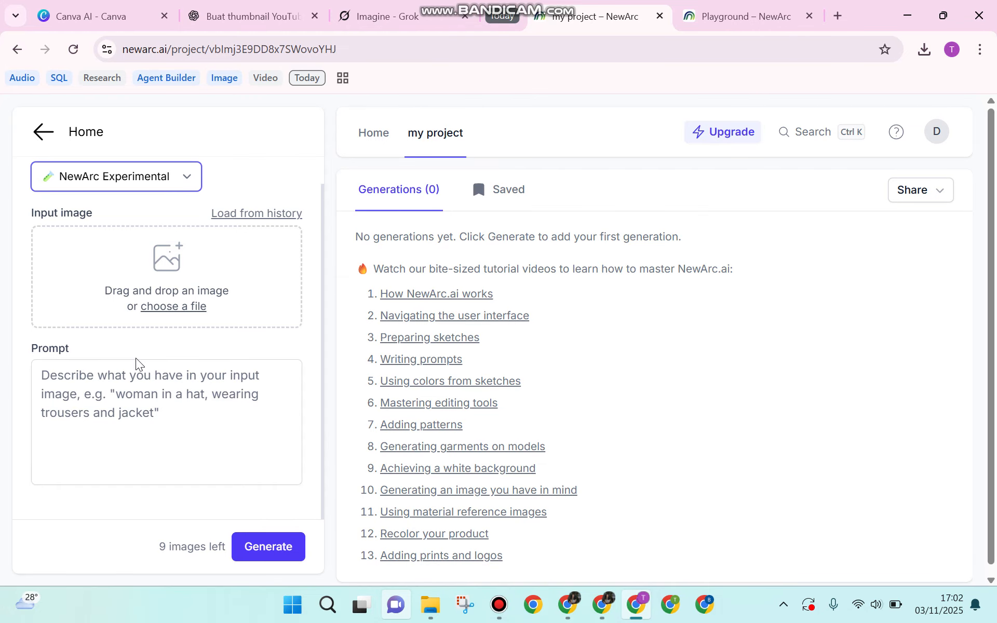
click(152, 268)
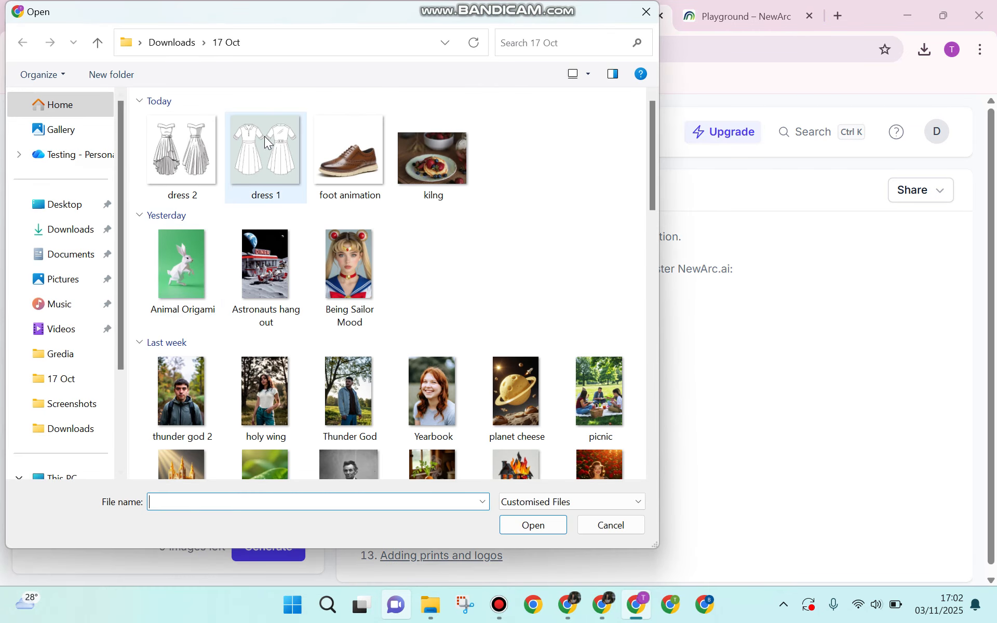
click(266, 141)
click(532, 525)
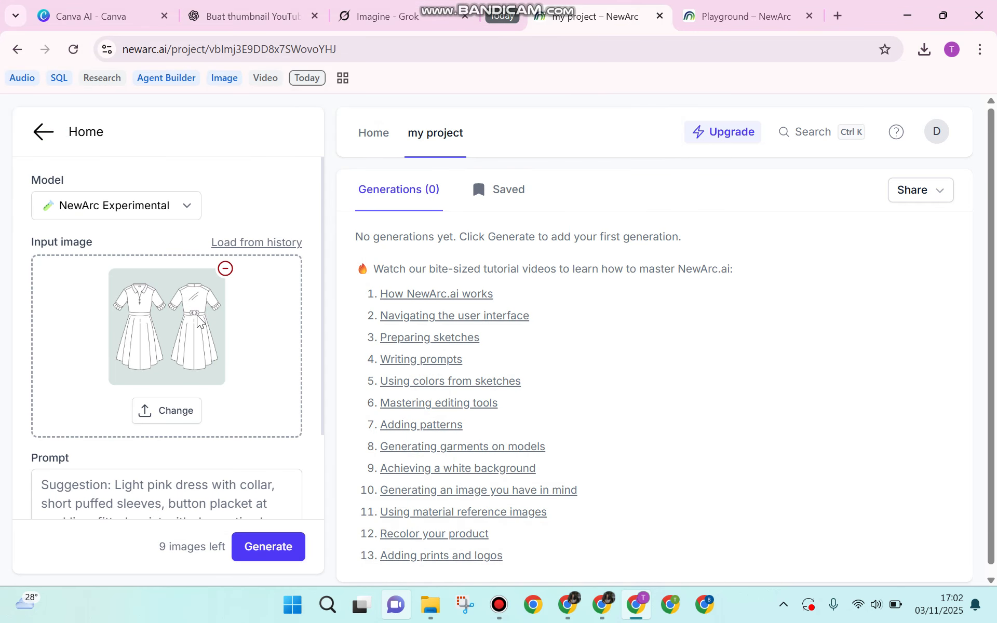
scroll(155, 373, down, 2)
click(76, 380)
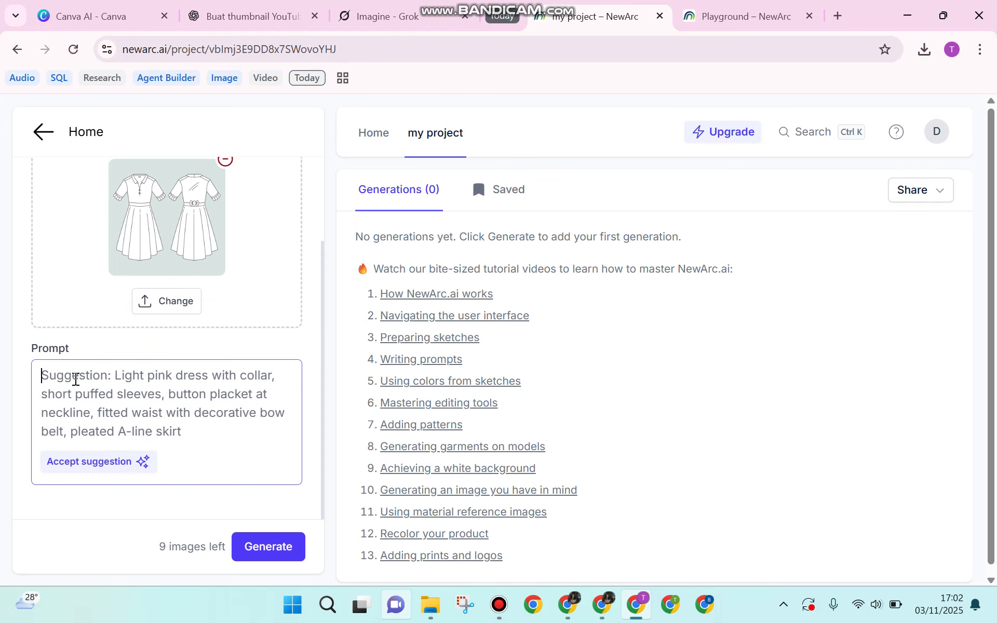
Step: Switch to the open Playground project and review its remaining image allowance, model, input sketch and prompt
click(698, 21)
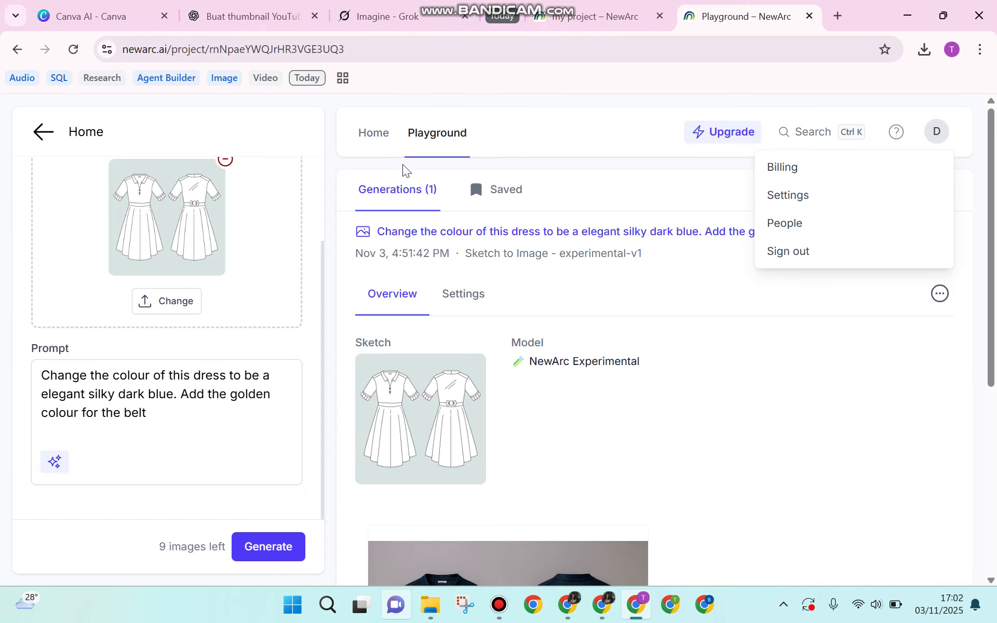
click(518, 126)
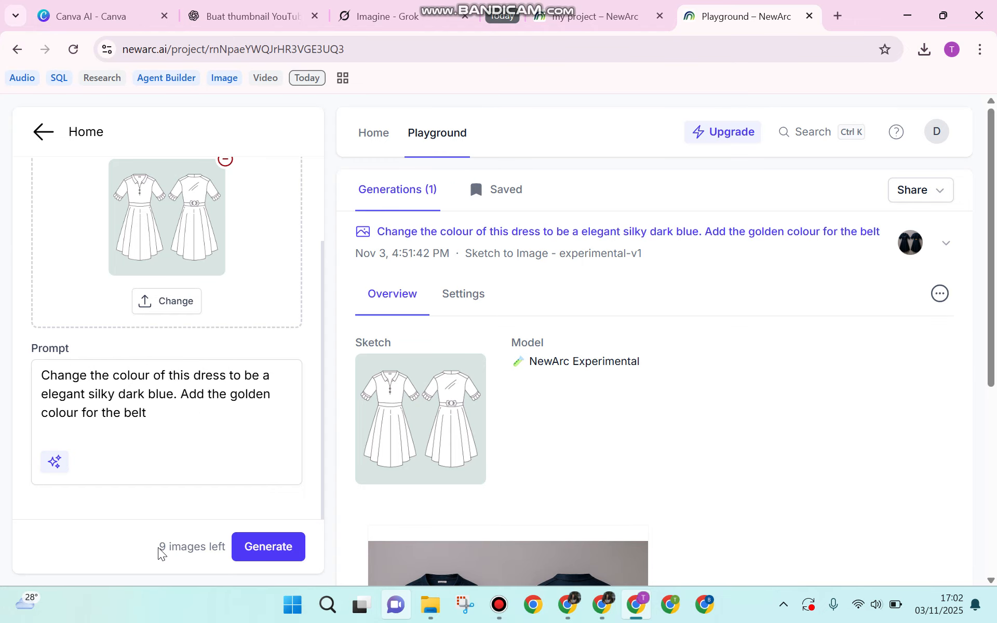
drag(158, 548, 223, 548)
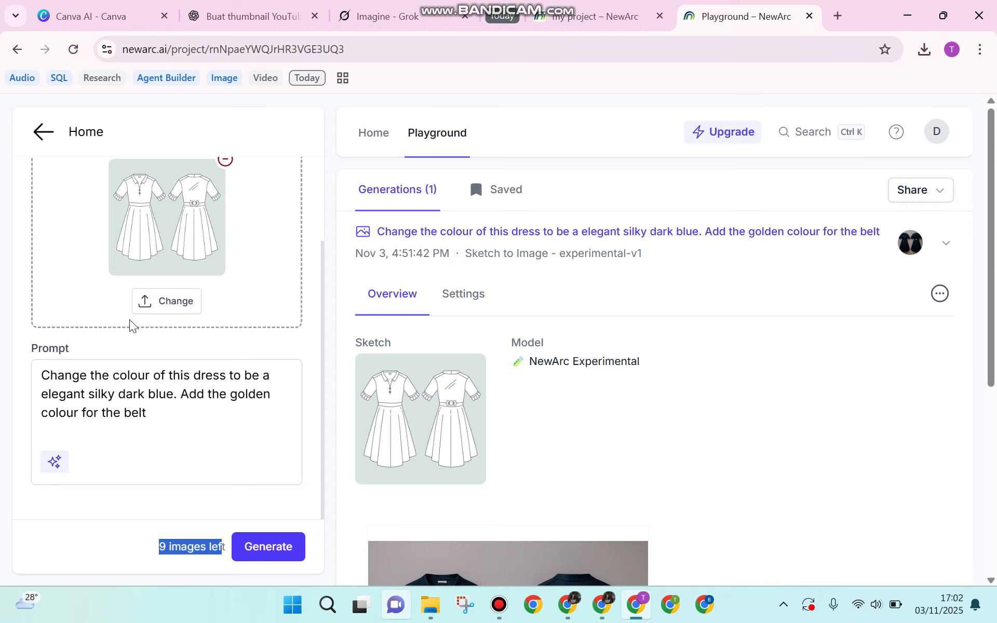
scroll(130, 319, up, 2)
scroll(203, 265, down, 2)
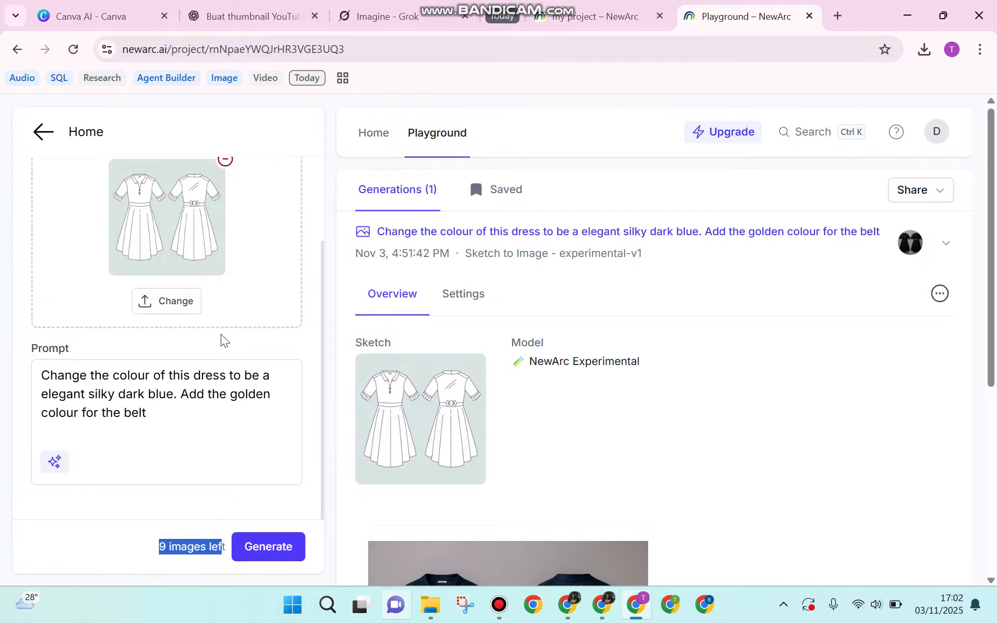
scroll(220, 340, up, 2)
click(129, 544)
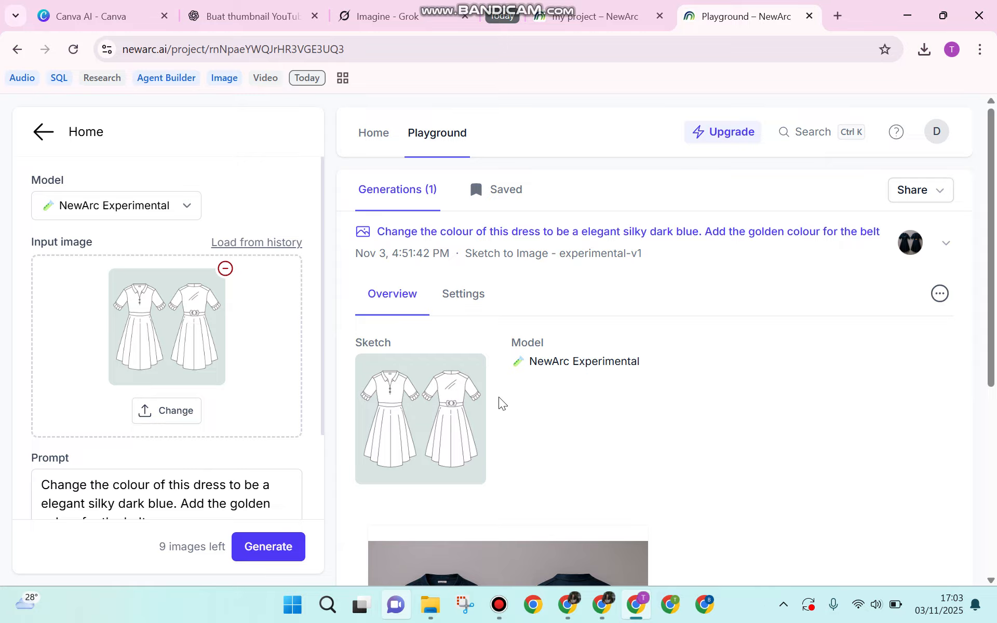
Step: Examine the generated dark blue dress image below the sketch, enlarge it to inspect the details, and close the enlarged view
scroll(500, 400, down, 2)
scroll(456, 333, down, 3)
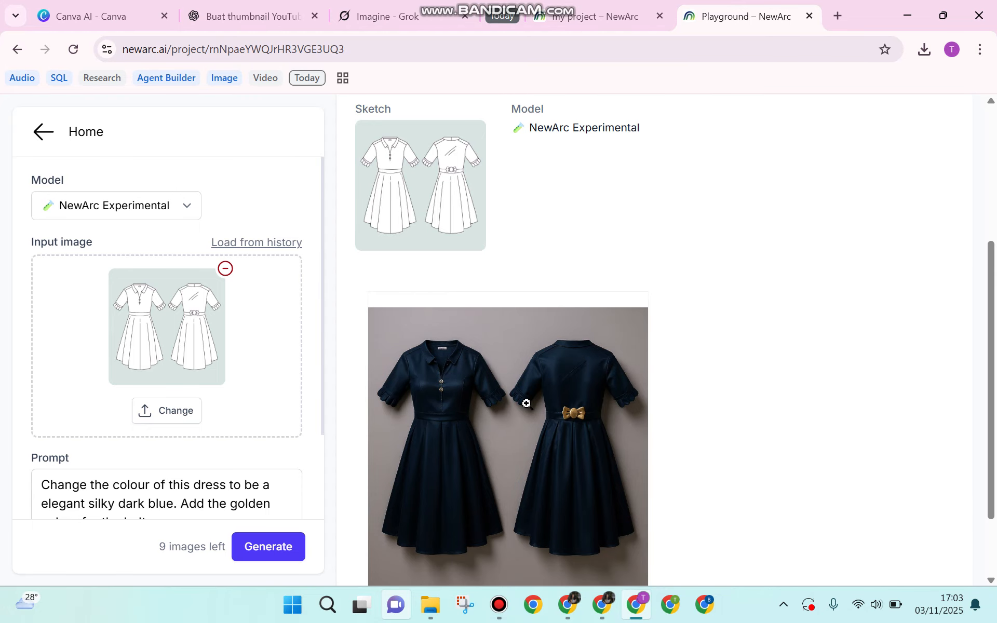
scroll(481, 381, down, 1)
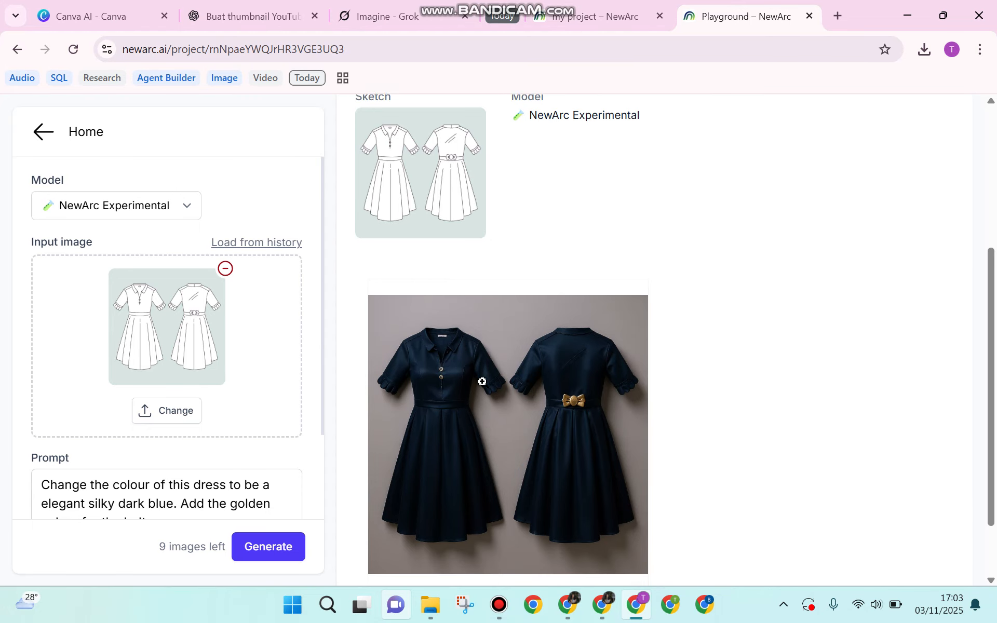
scroll(482, 381, down, 1)
click(507, 315)
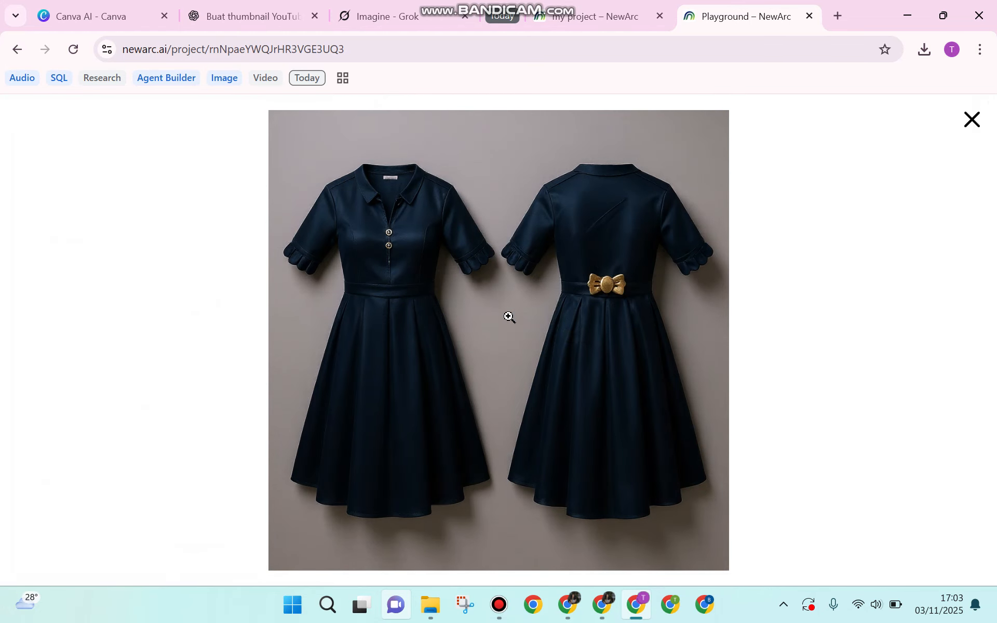
click(472, 263)
click(491, 302)
click(979, 123)
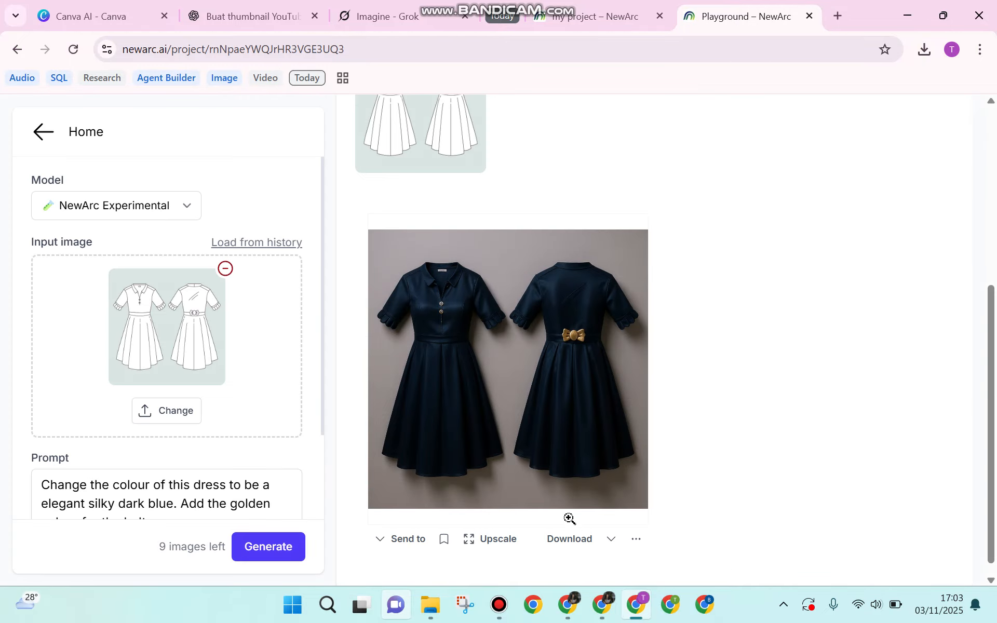
Step: Download the generated dress image and open the PNG file in Photos just once
click(558, 552)
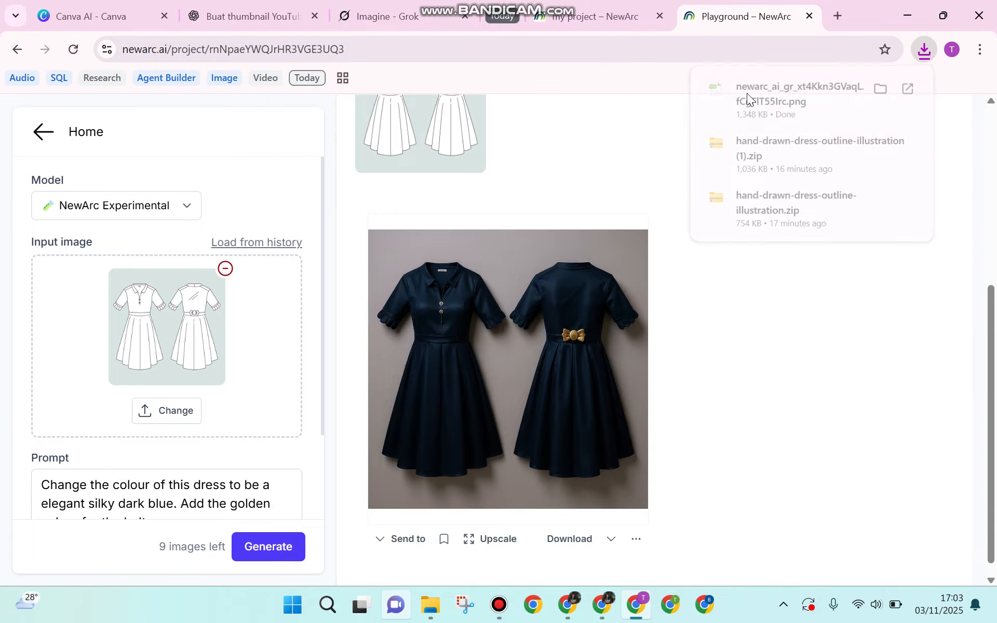
click(746, 92)
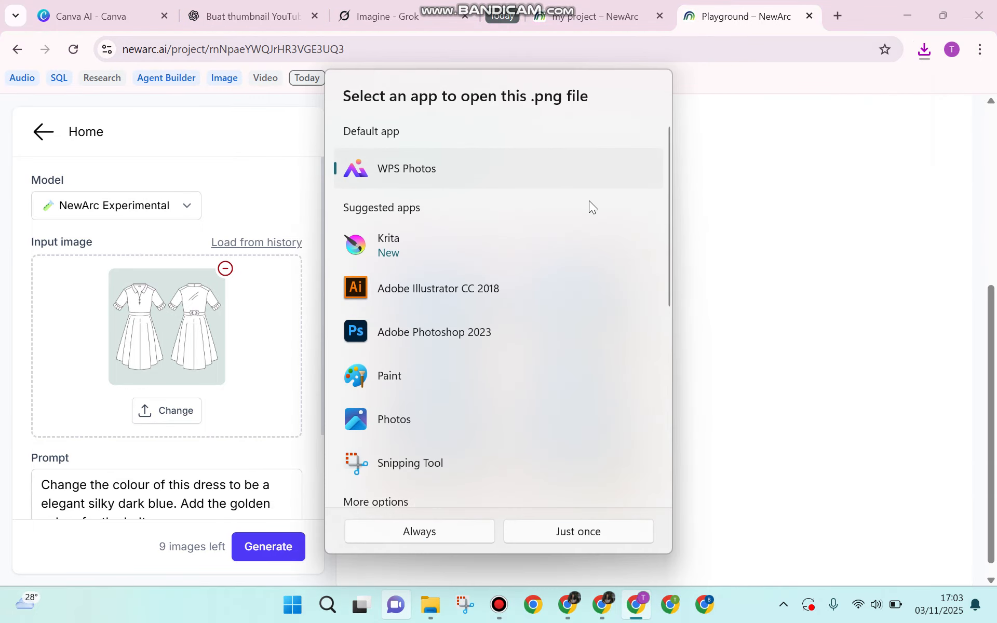
click(486, 426)
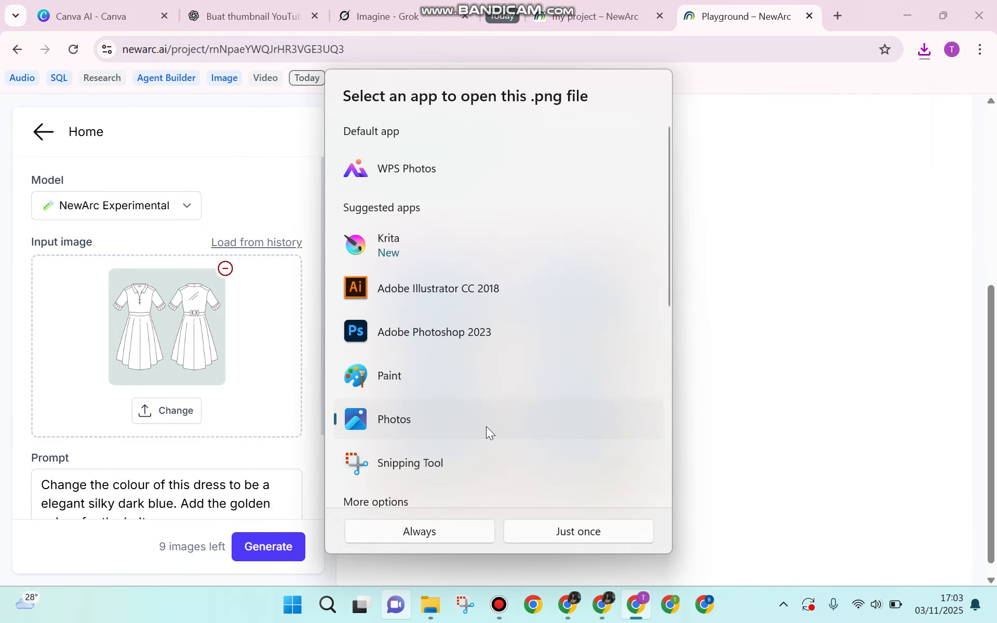
click(595, 538)
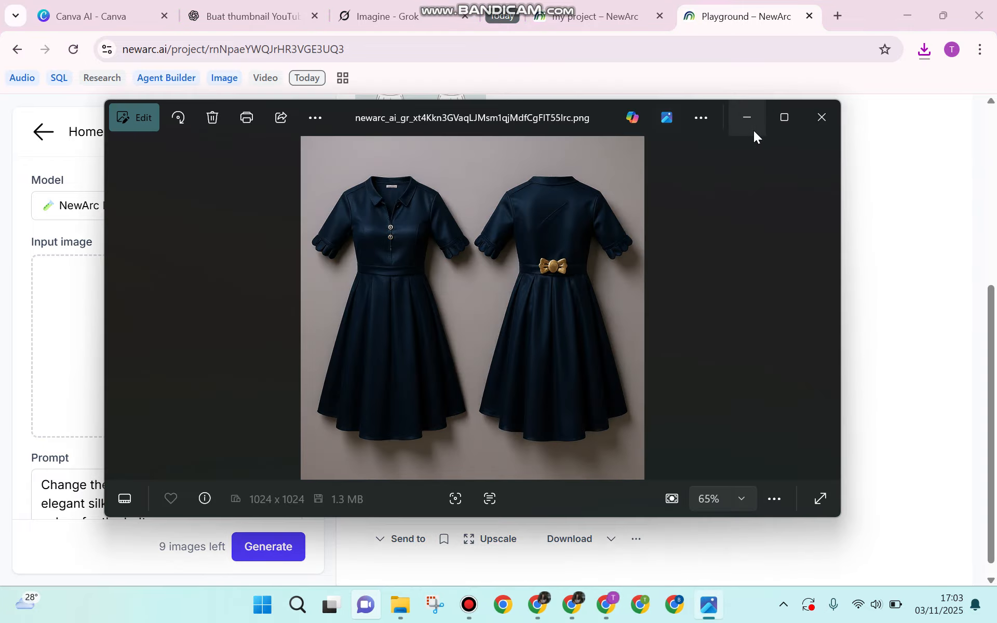
Step: Inspect the collar, sleeves and belt of the downloaded dress image close up in a maximized window, and return to Chrome
click(784, 118)
scroll(625, 312, up, 3)
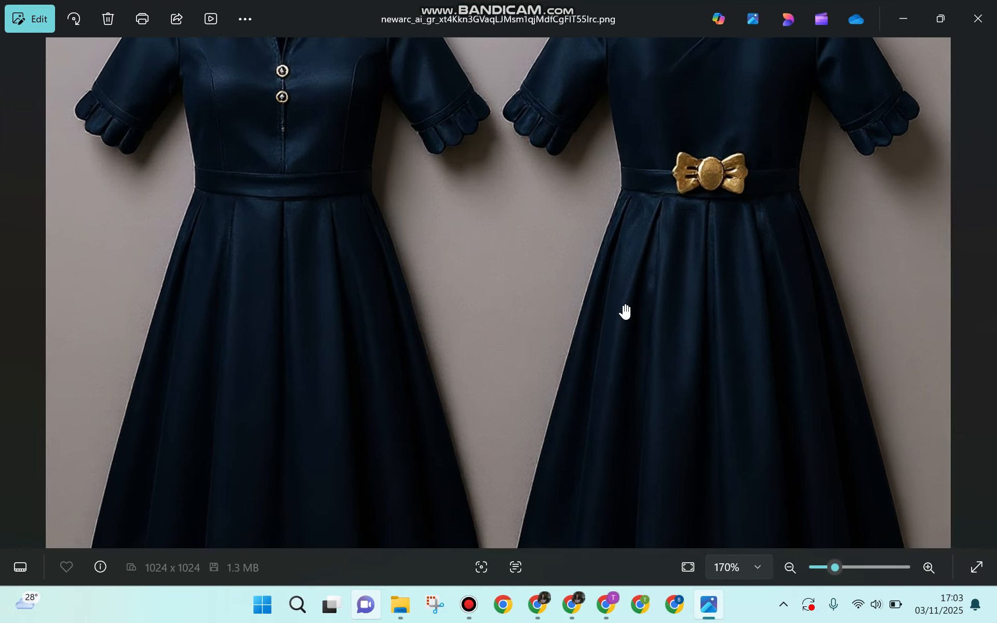
scroll(625, 312, up, 1)
drag(486, 145, 568, 379)
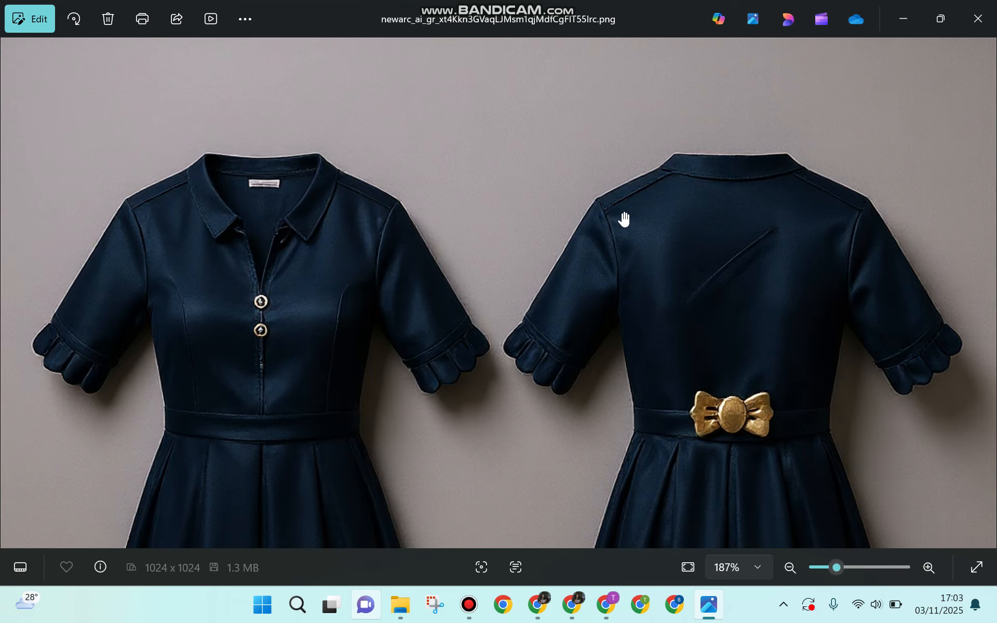
scroll(611, 241, down, 4)
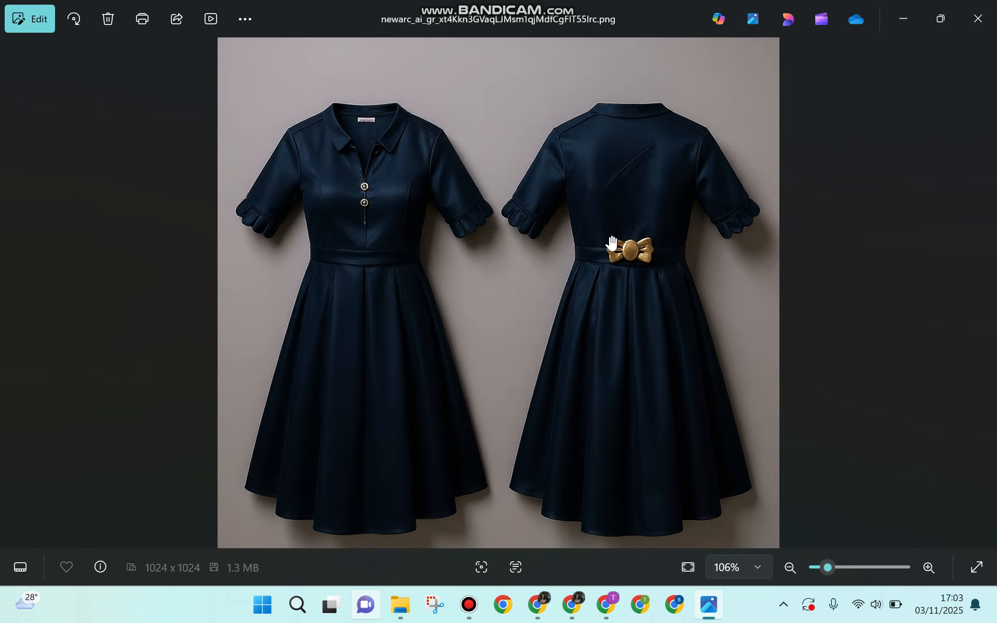
scroll(612, 243, down, 1)
click(606, 604)
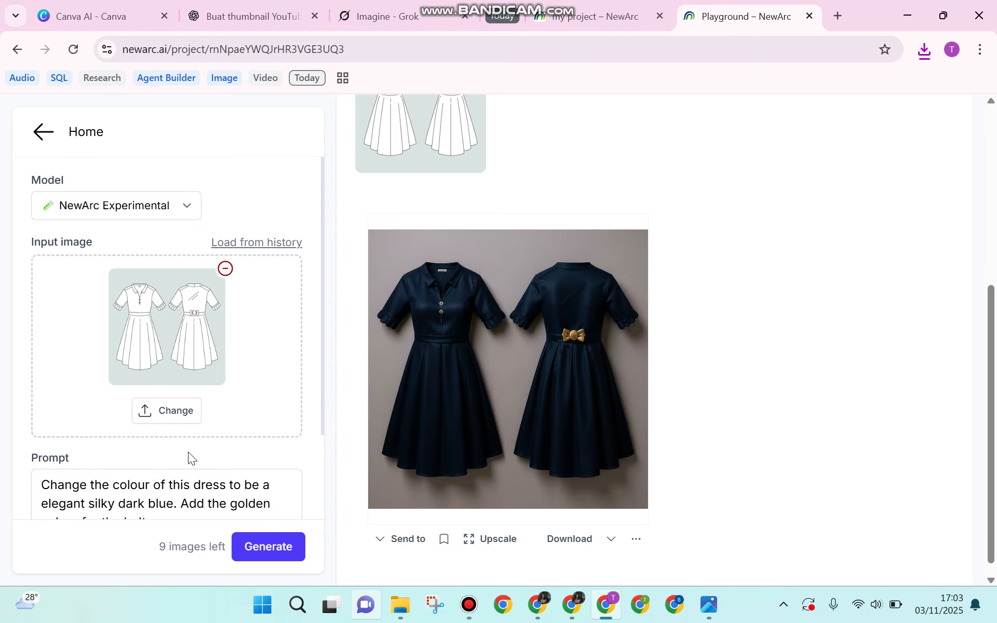
Step: Request a suggested prompt for the dress sketch and replace the existing dark blue prompt with the light pink dress suggestion
scroll(188, 457, down, 2)
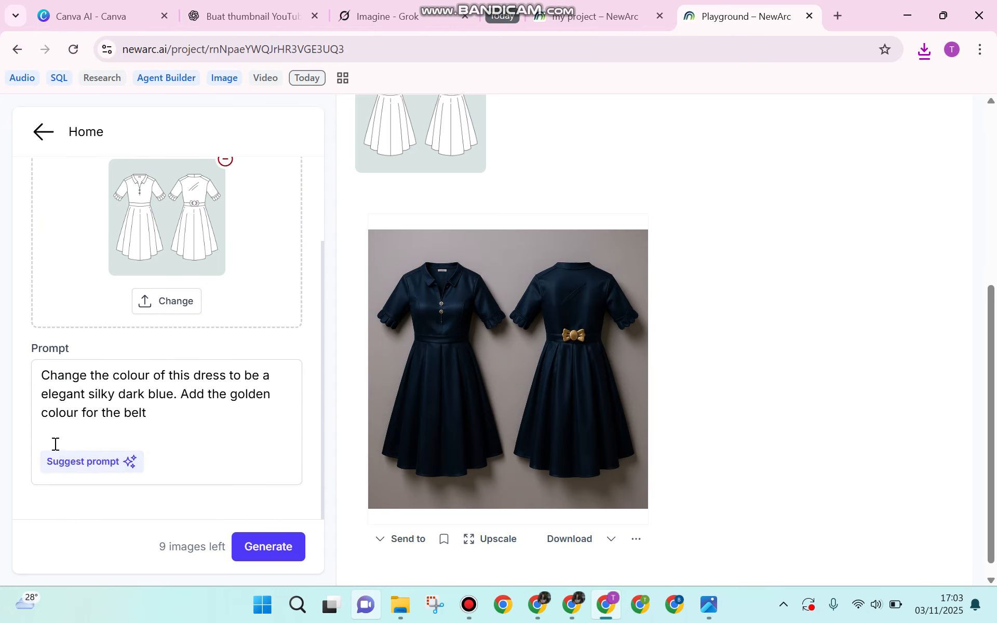
click(66, 470)
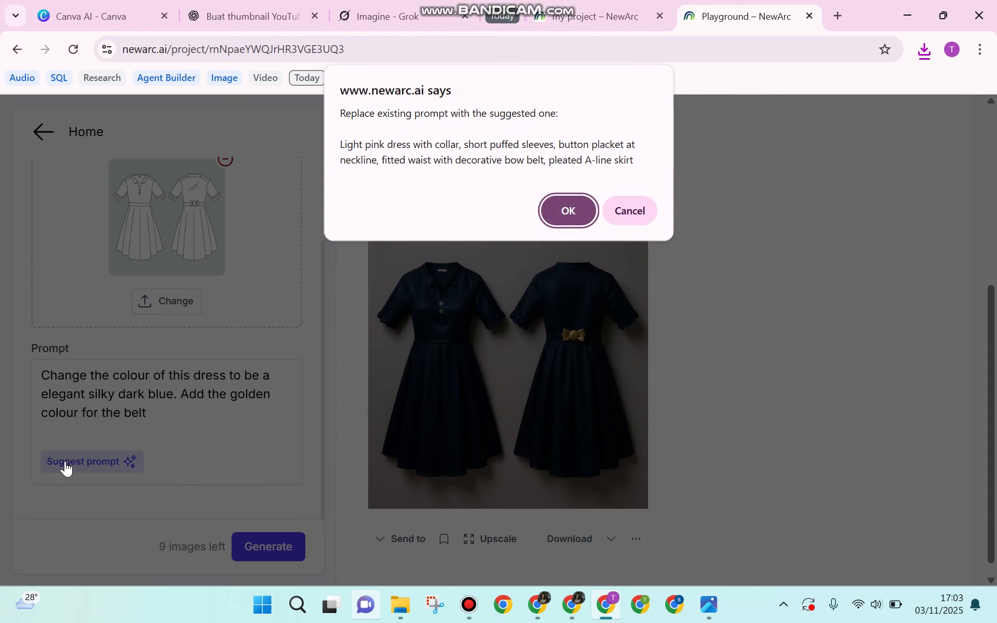
click(561, 212)
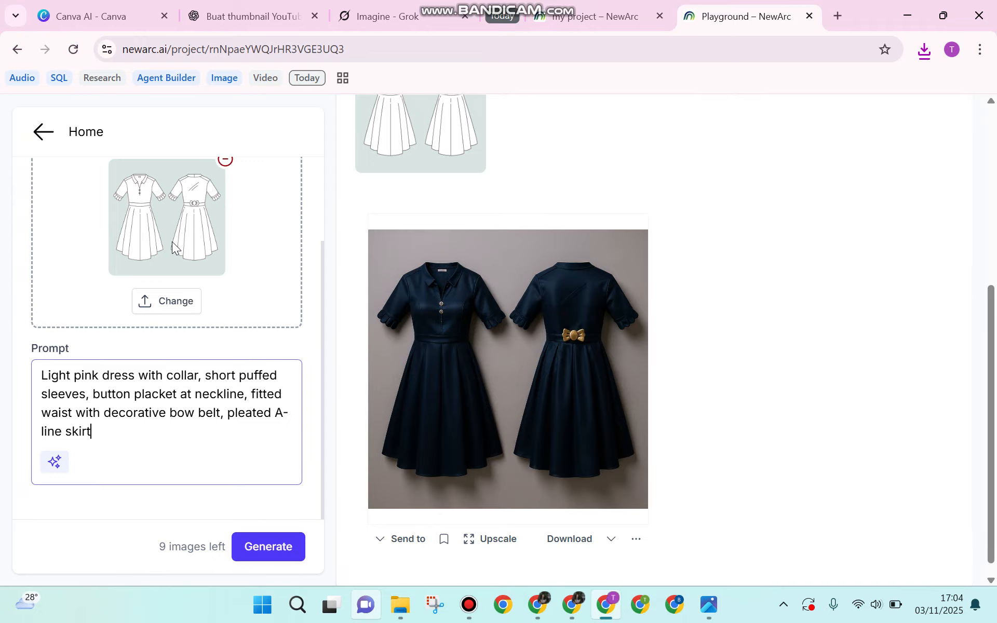
scroll(173, 242, up, 3)
scroll(183, 318, down, 3)
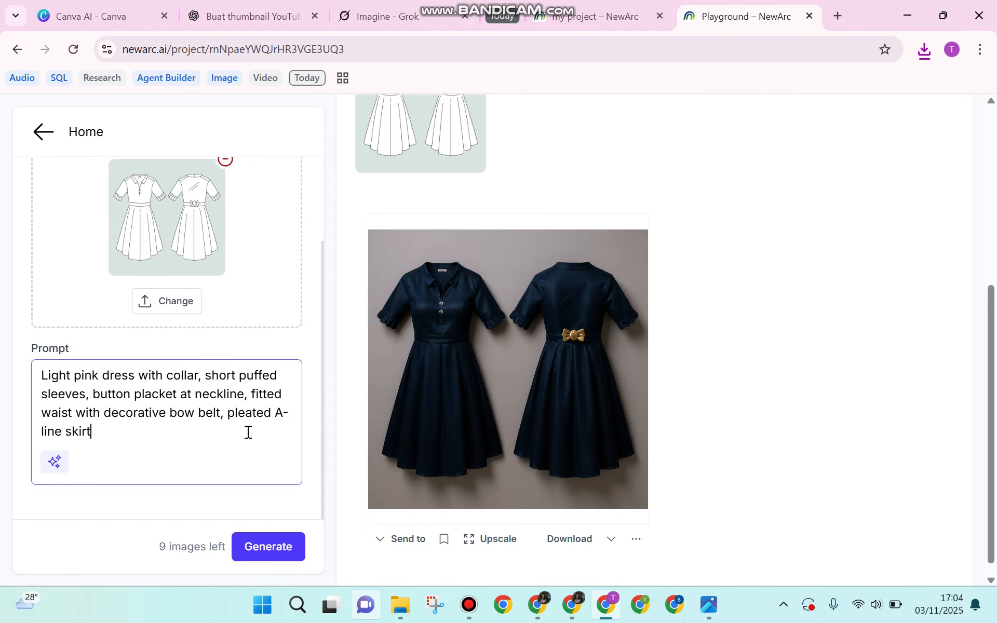
Step: Generate a new image from the sketch with the light pink dress prompt and bring the new result into view
click(274, 549)
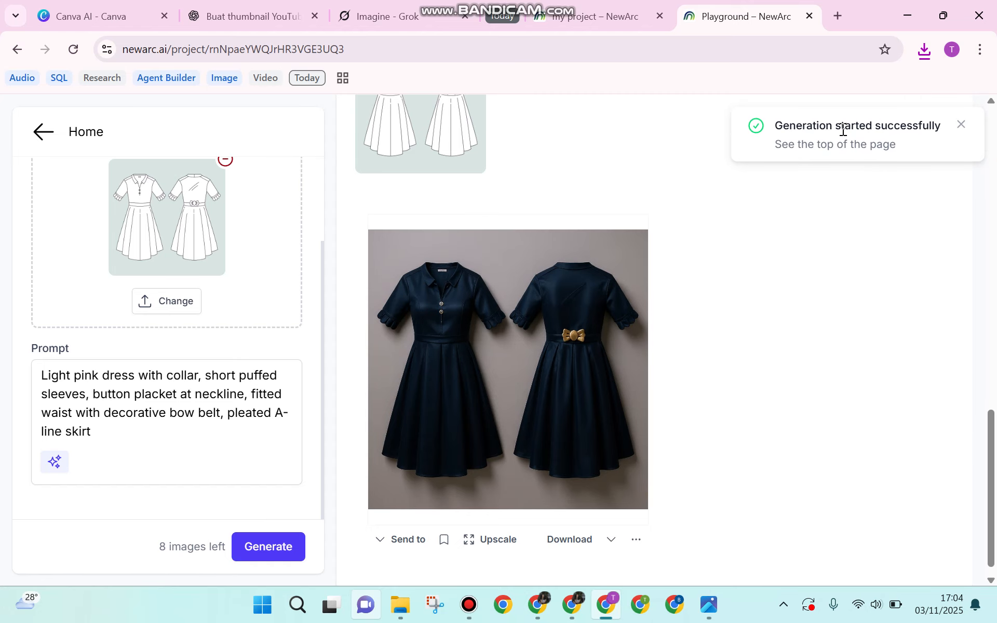
scroll(789, 419, down, 1)
scroll(789, 419, up, 2)
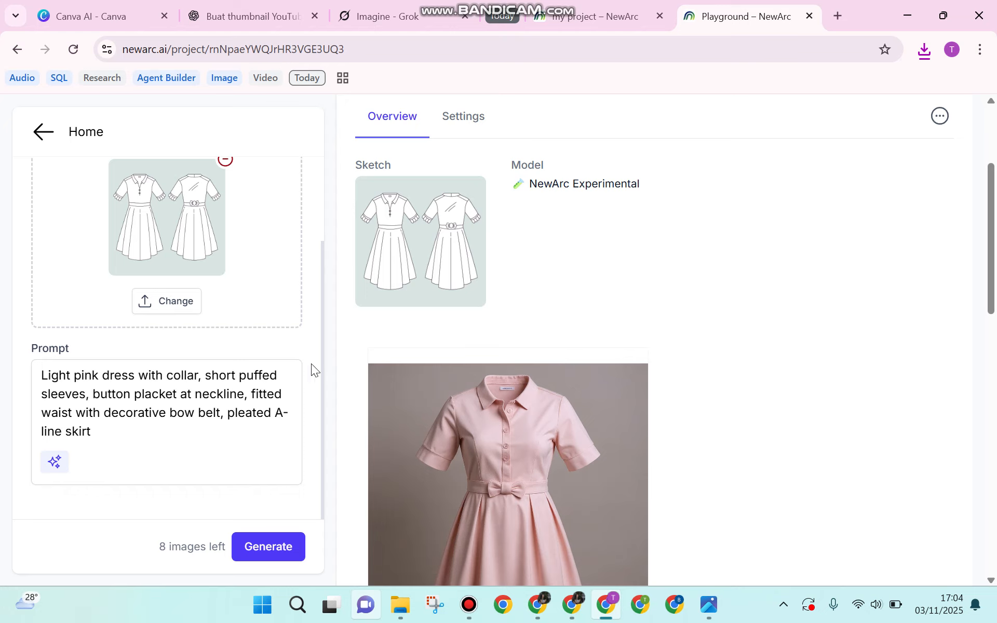
Step: Enlarge the generated pink dress image twice to inspect its collar, buttons and bow belt, closing the enlarged view each time
click(471, 446)
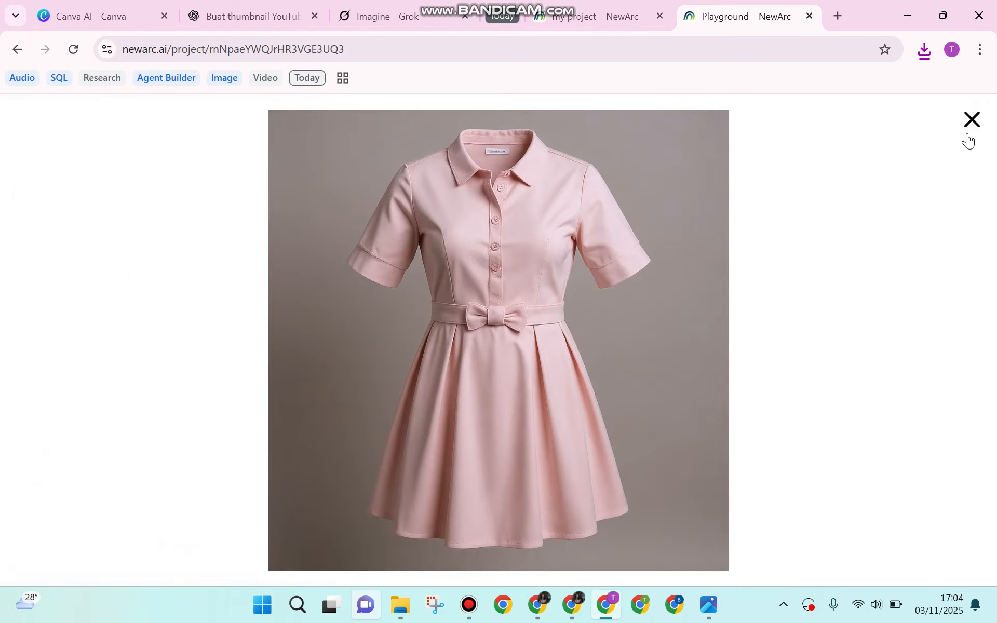
click(980, 119)
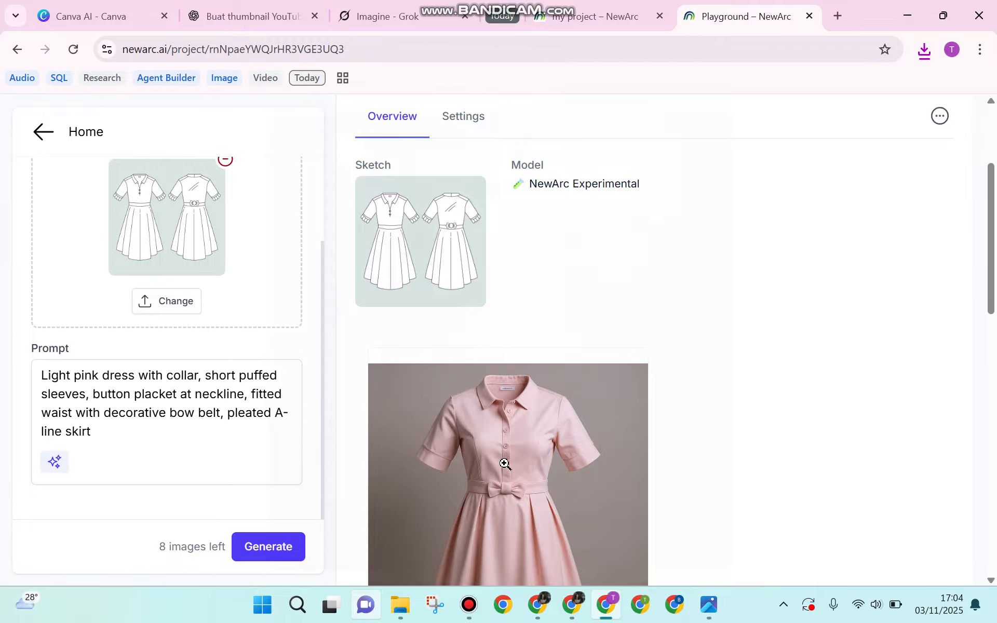
click(504, 463)
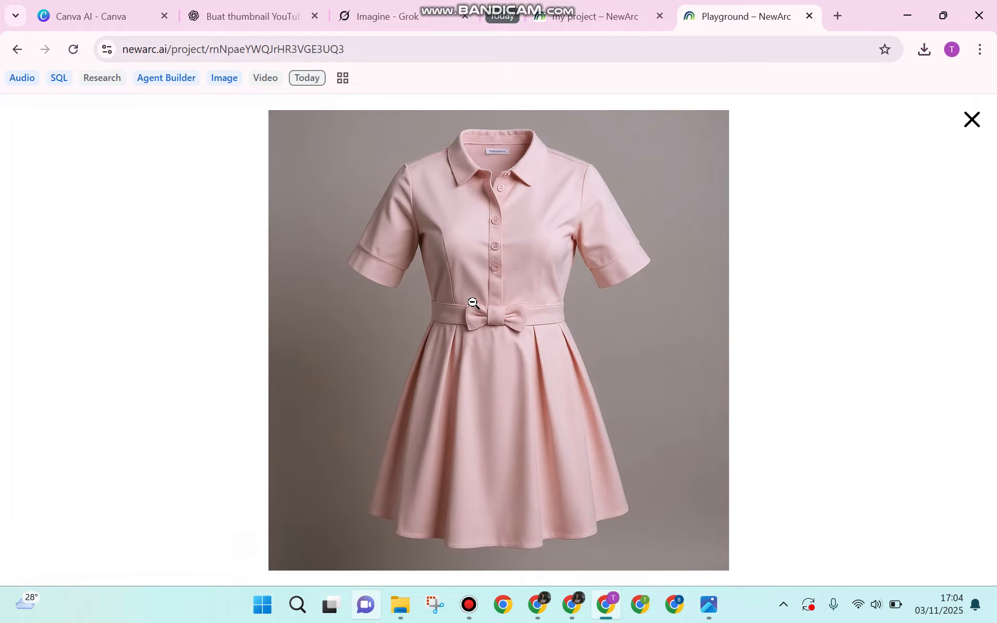
click(971, 119)
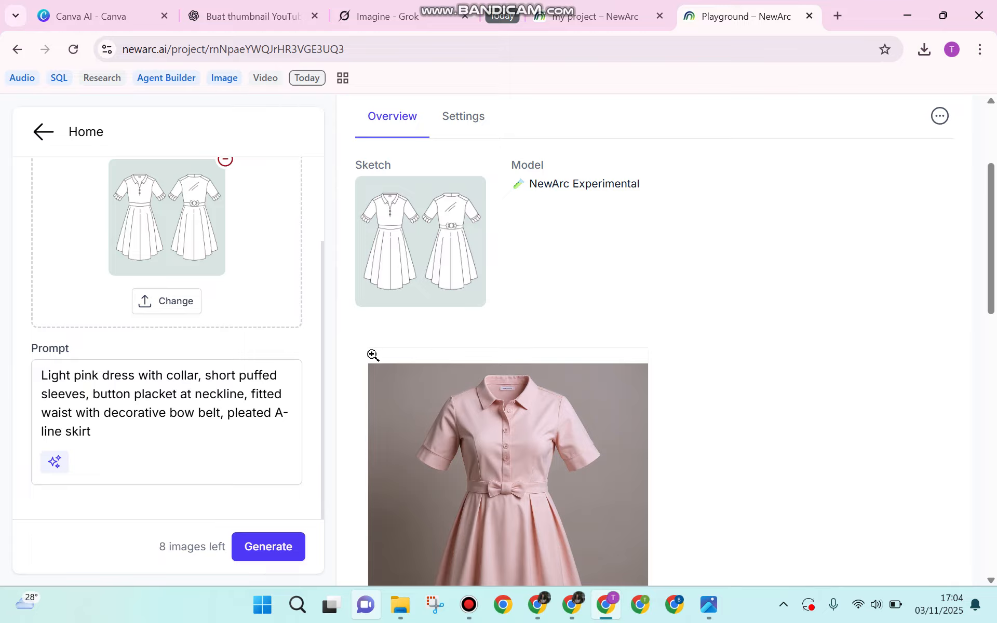
Step: Download the generated pink dress image and open the downloaded PNG file in WPS Photos
scroll(563, 374, down, 5)
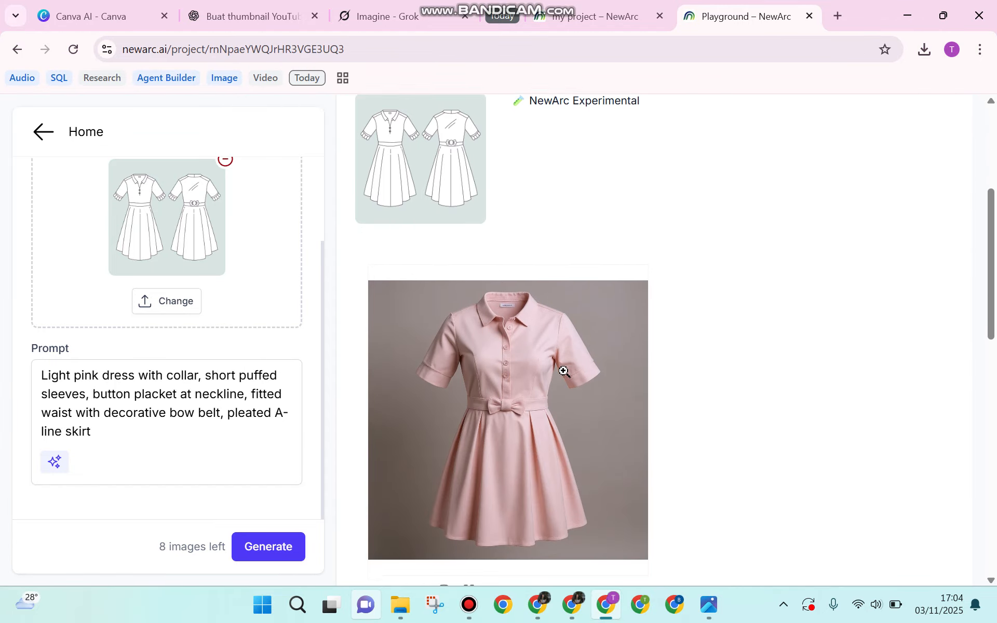
scroll(555, 360, down, 3)
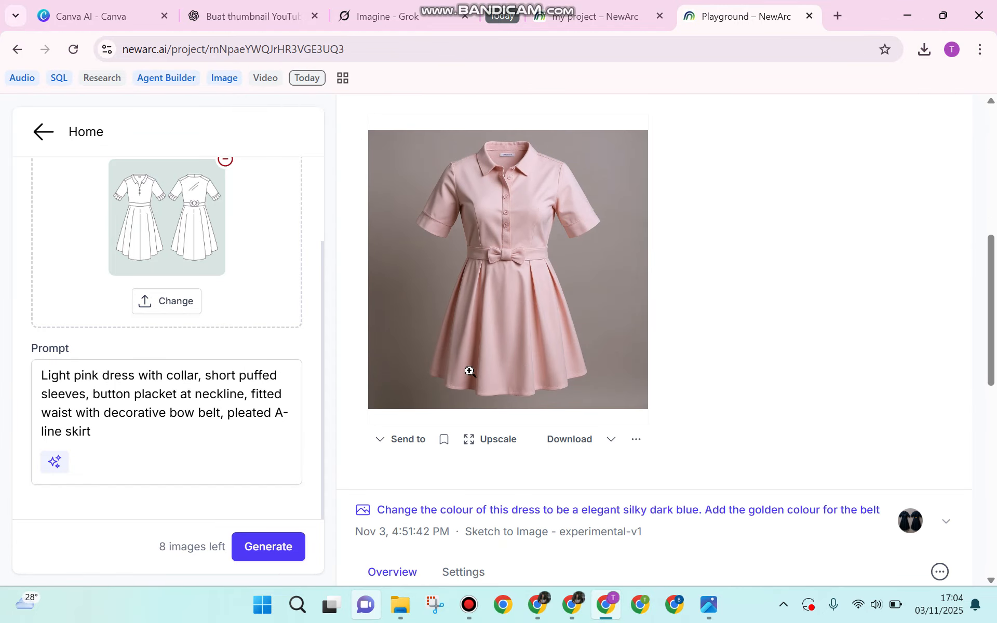
click(557, 441)
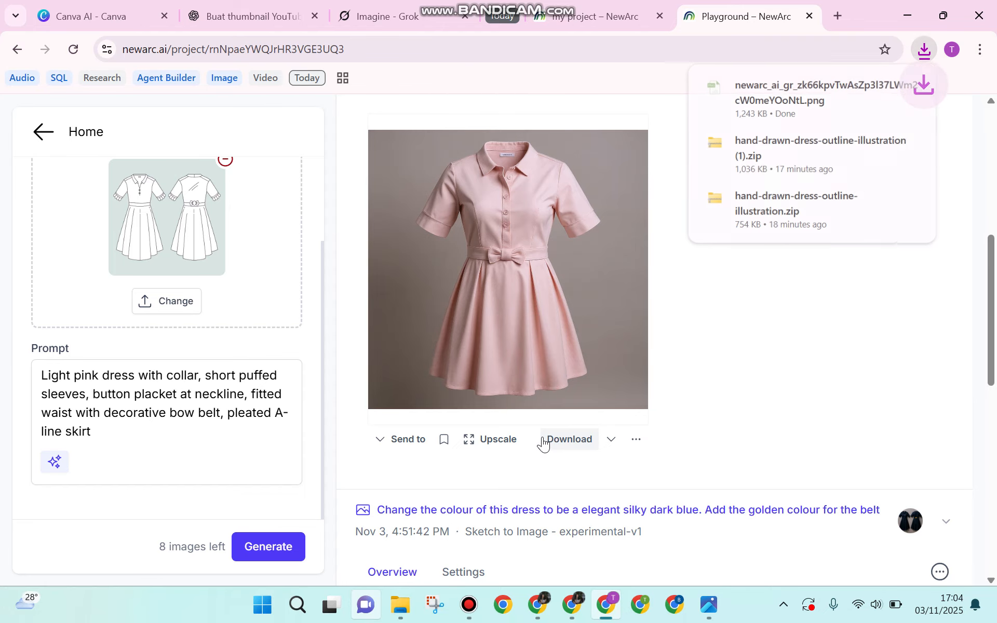
click(817, 88)
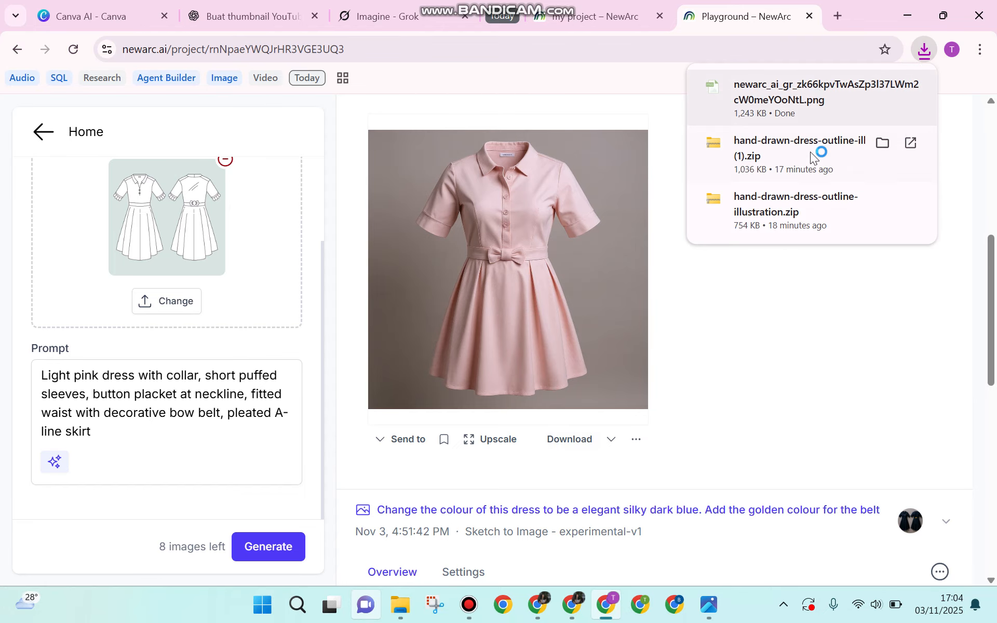
mouse_move(810, 158)
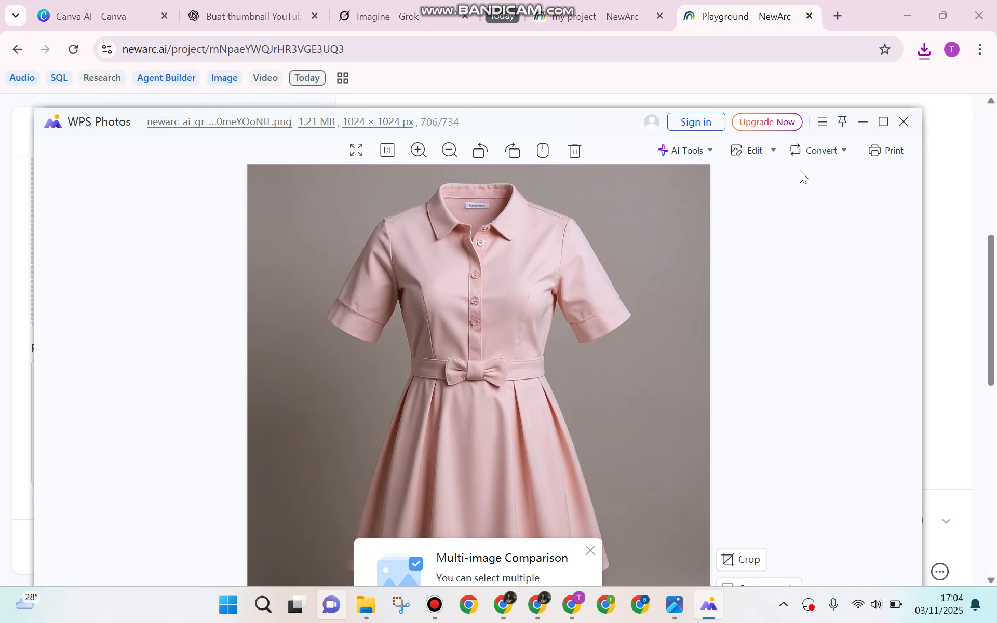
Step: Inspect the downloaded pink dress image in a maximized WPS Photos window, try to close the viewer, and return to Chrome
click(883, 122)
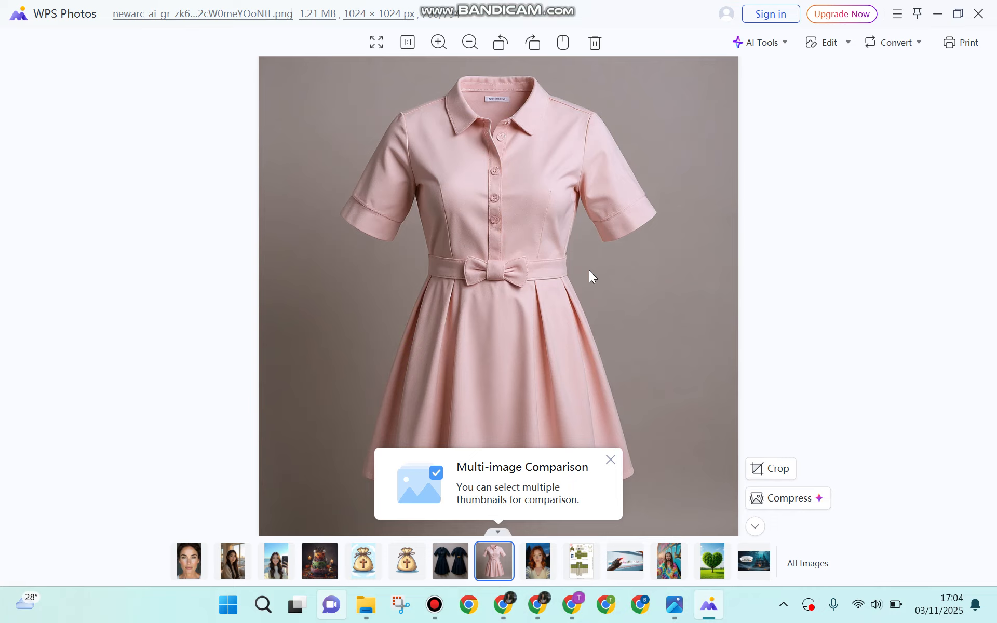
click(978, 14)
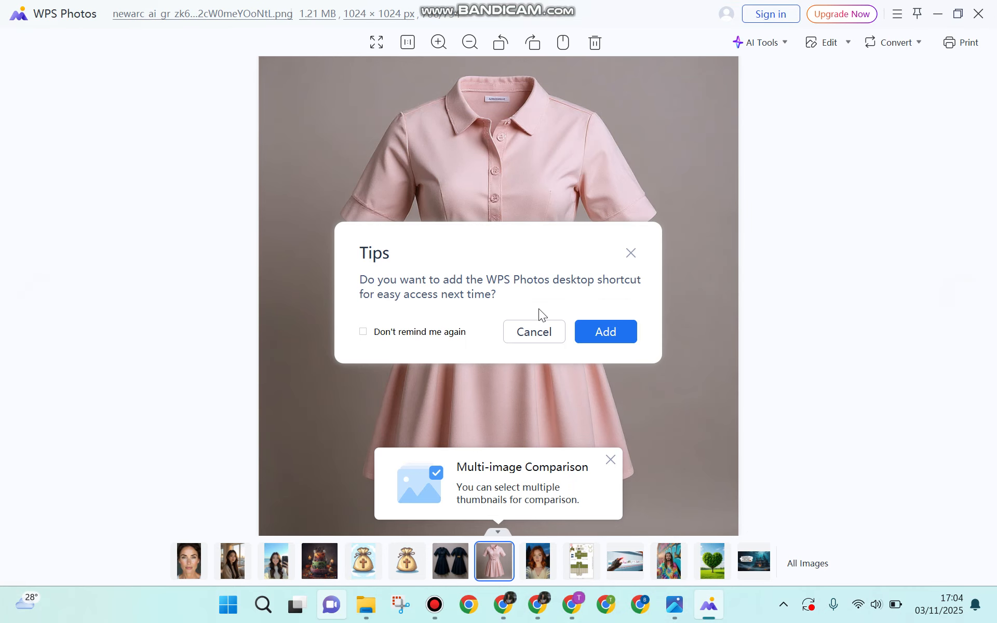
click(579, 605)
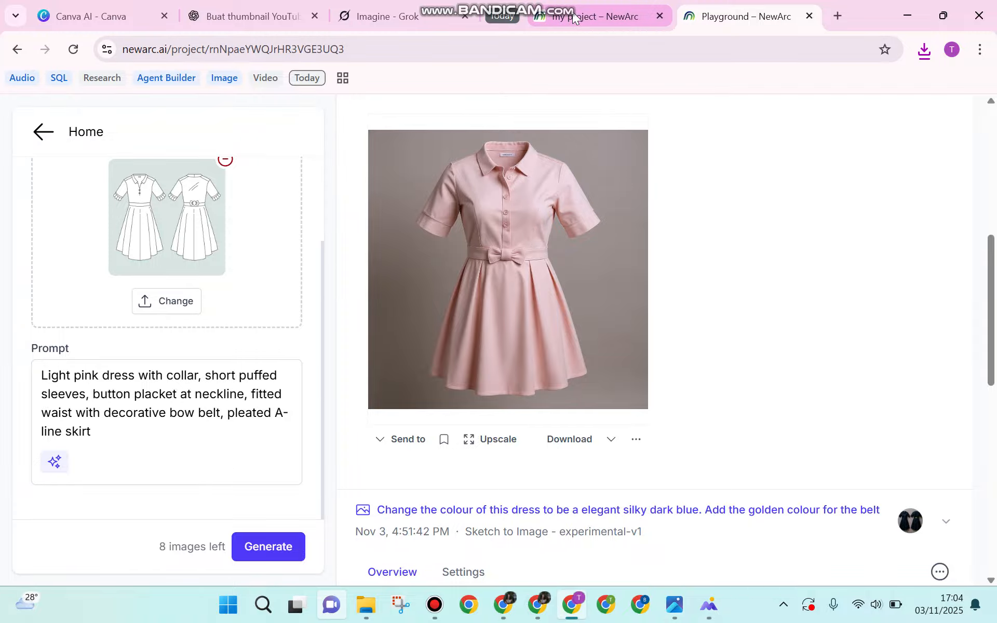
Step: Switch to the open "my project" page in NewArc and review its sketch setup and generations list
click(595, 16)
scroll(230, 292, up, 2)
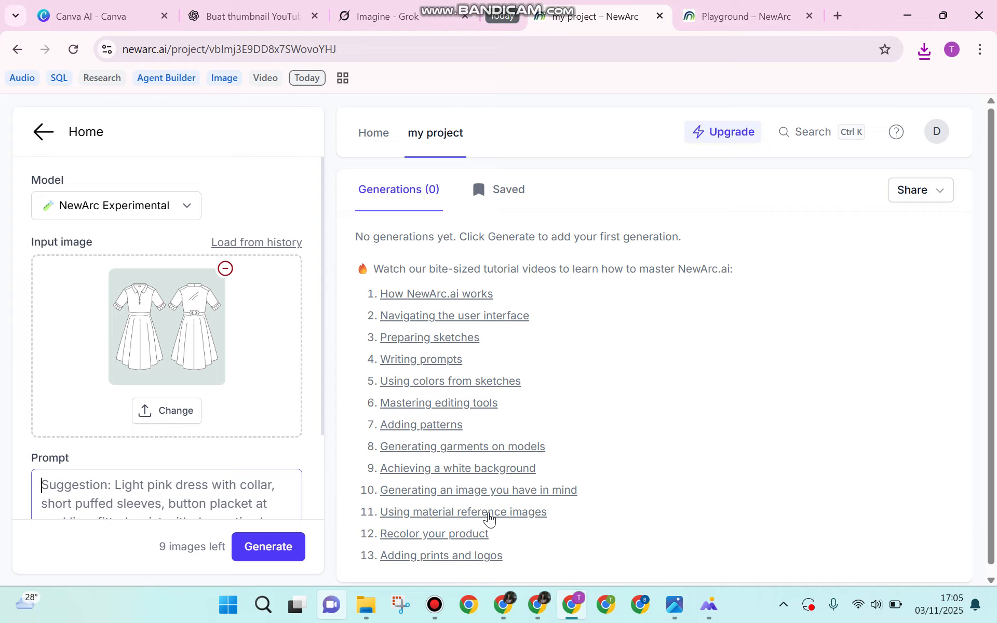
click(434, 605)
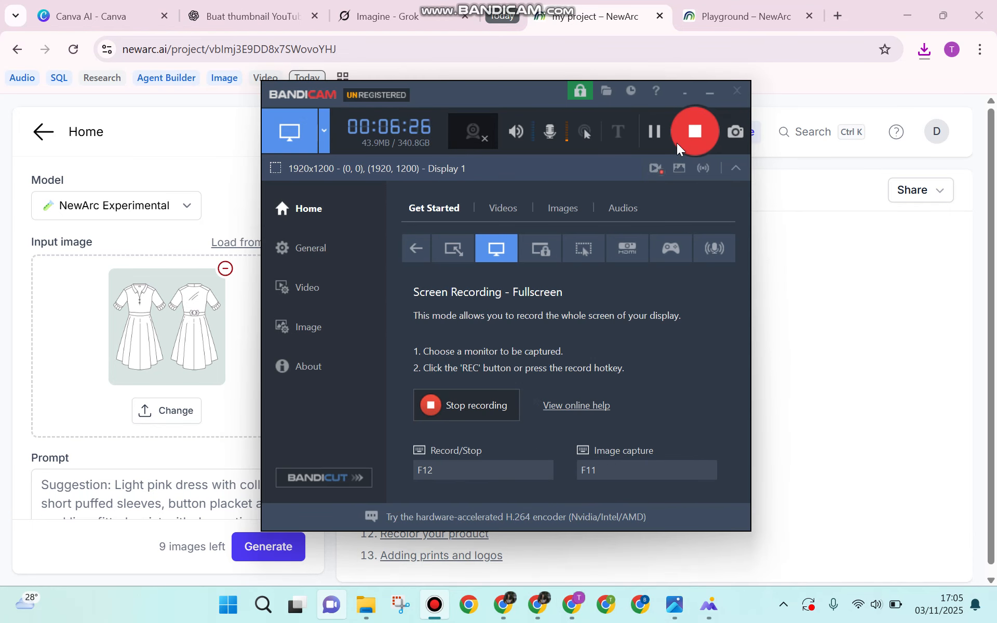